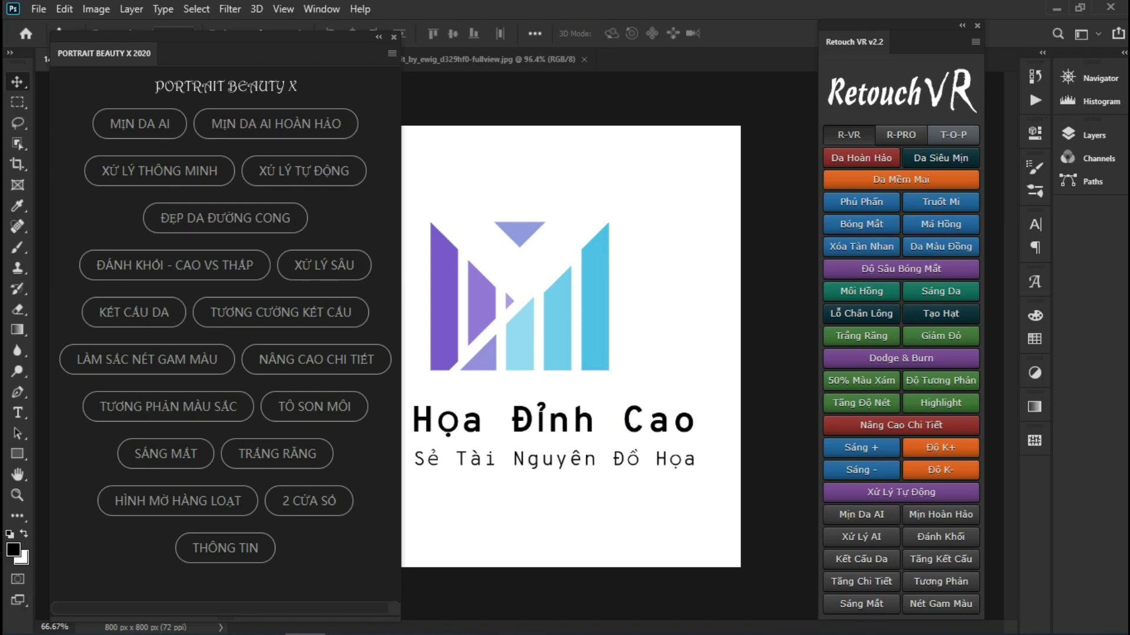
Raise the Retouch VR panel slightly and show its R-PRO page of 18 skin-smoothing levels.
left_click_drag(912, 25, 915, 16)
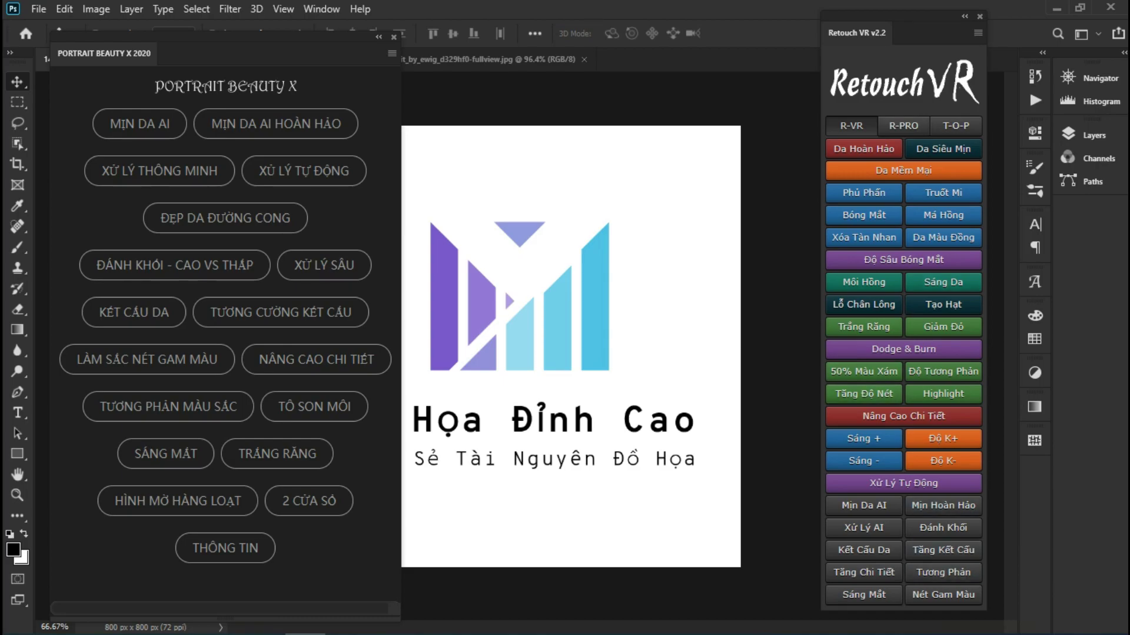
left_click(903, 125)
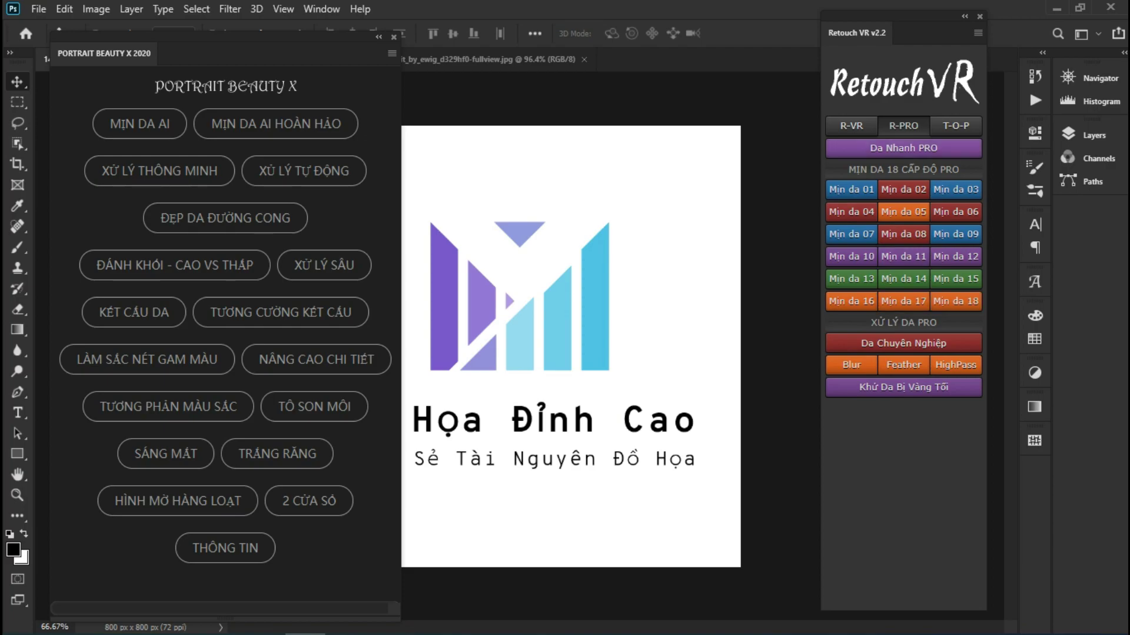
Switch Retouch VR to its T-O-P page of blend-color presets, typography and quick borders.
left_click(956, 125)
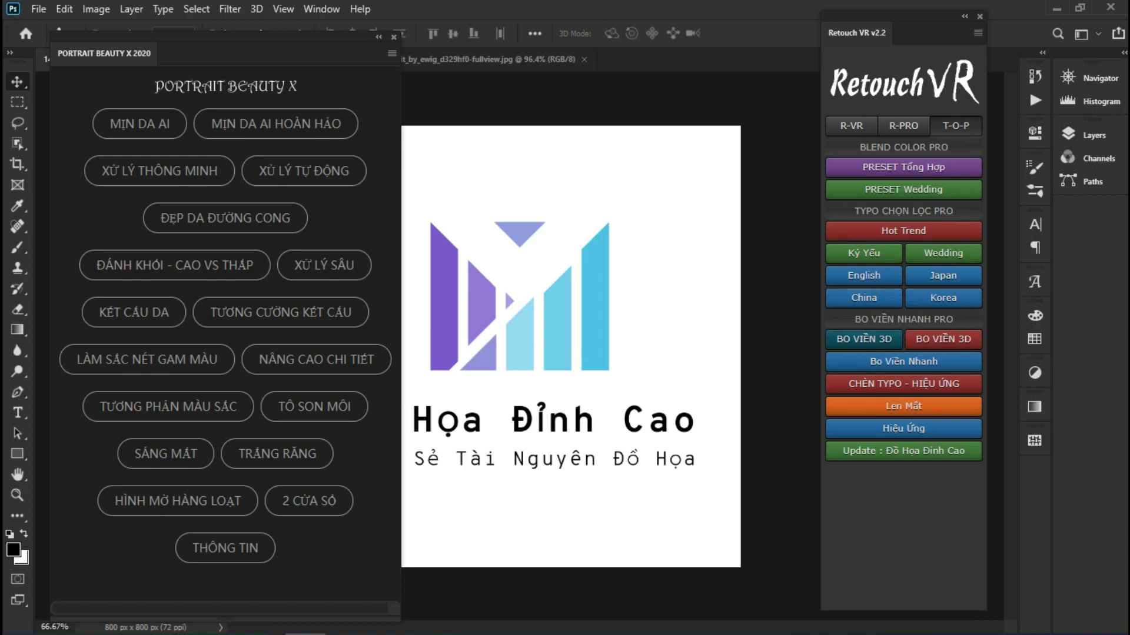
left_click(864, 339)
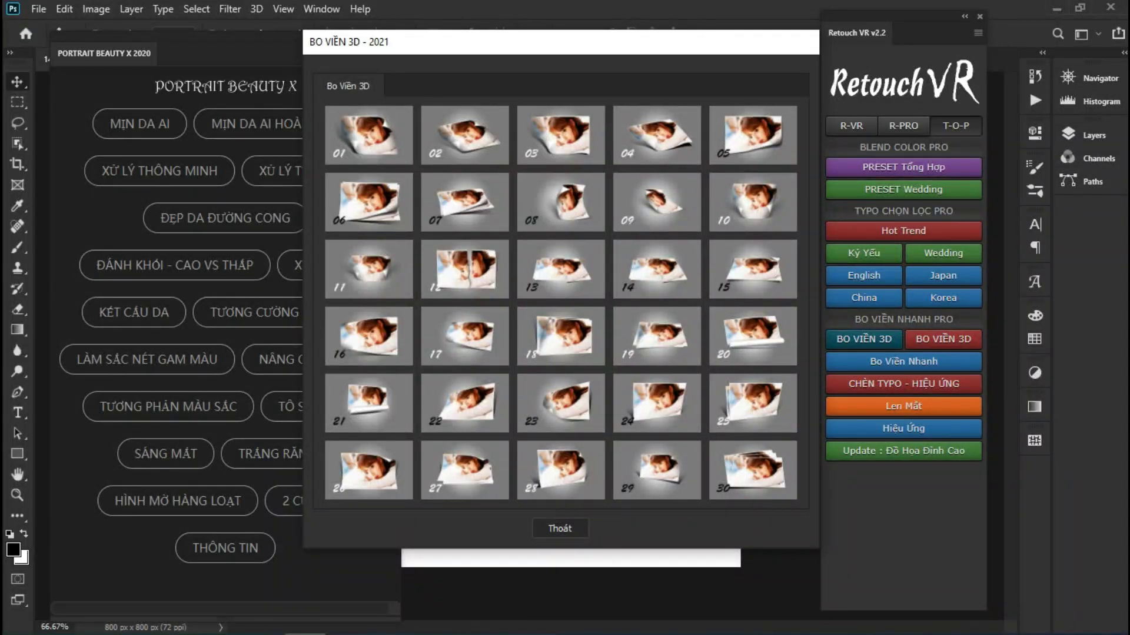
left_click_drag(645, 43, 418, 32)
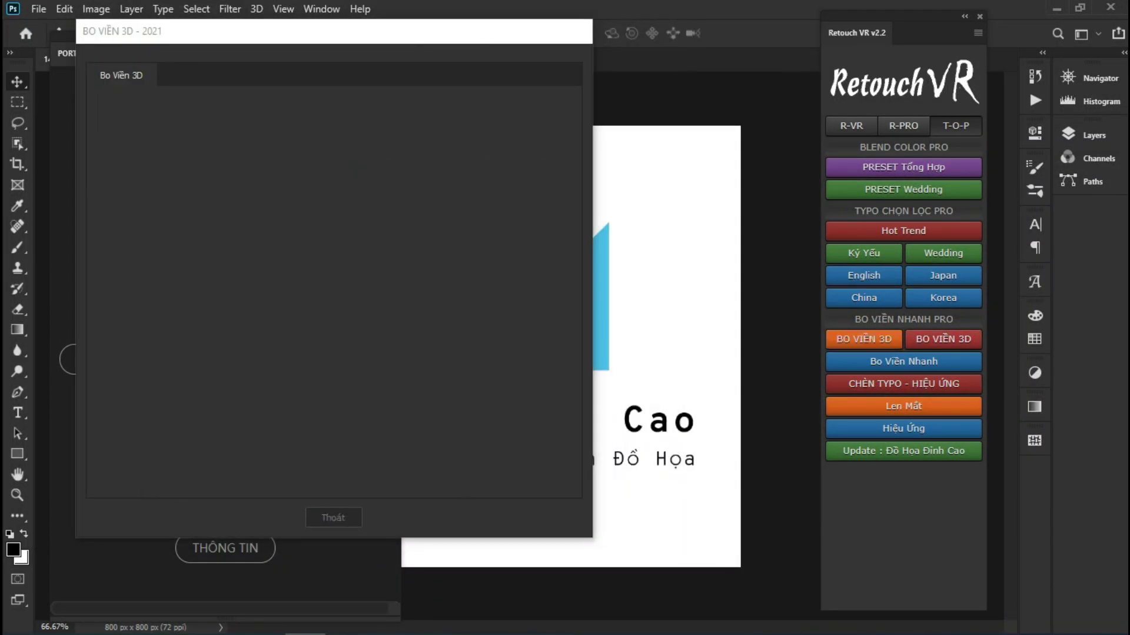
left_click_drag(418, 46, 637, 38)
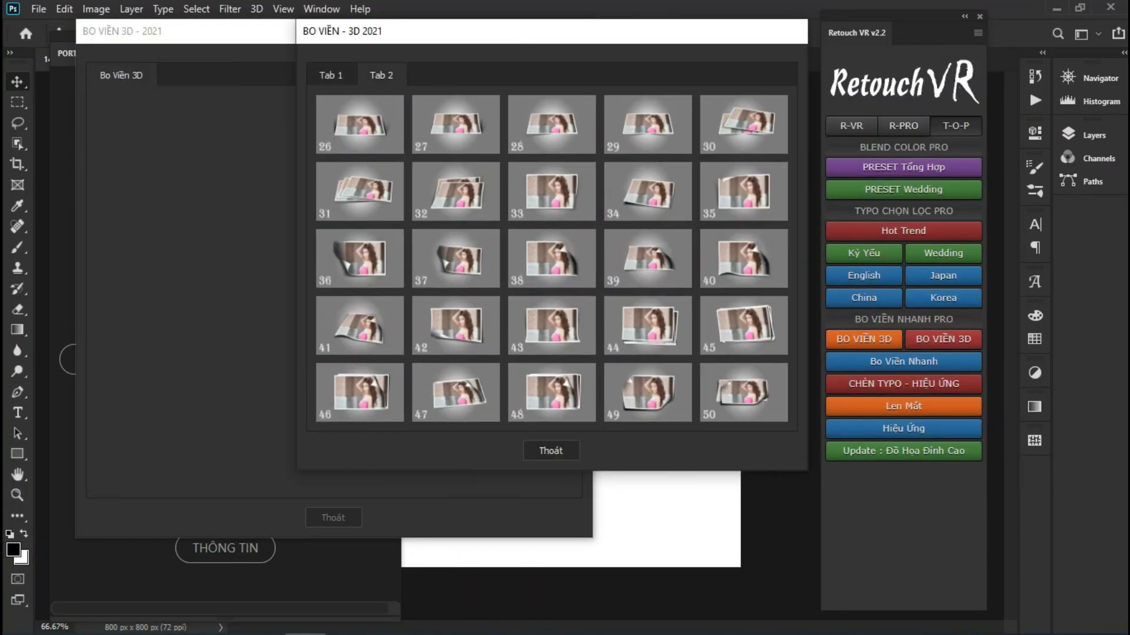
key("Escape")
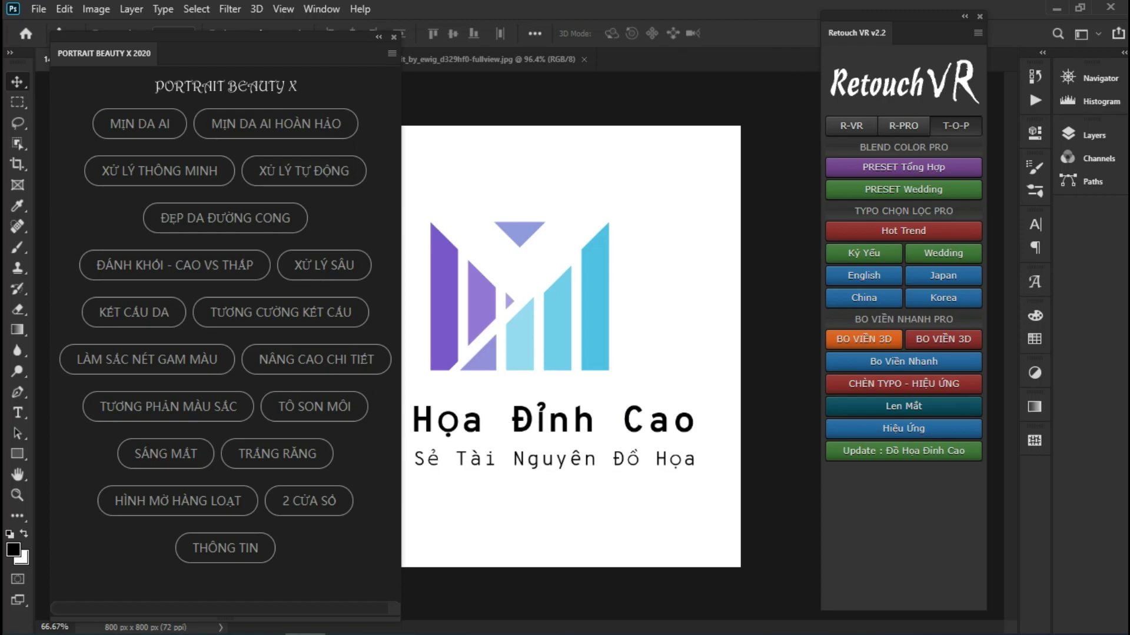
left_click(903, 406)
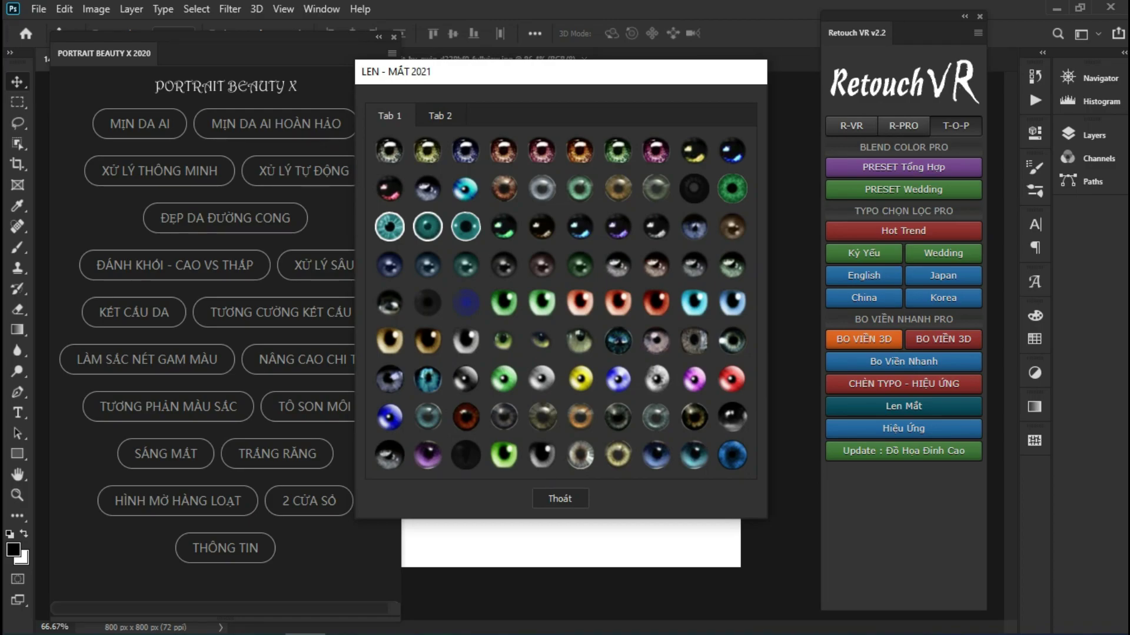
key("Escape")
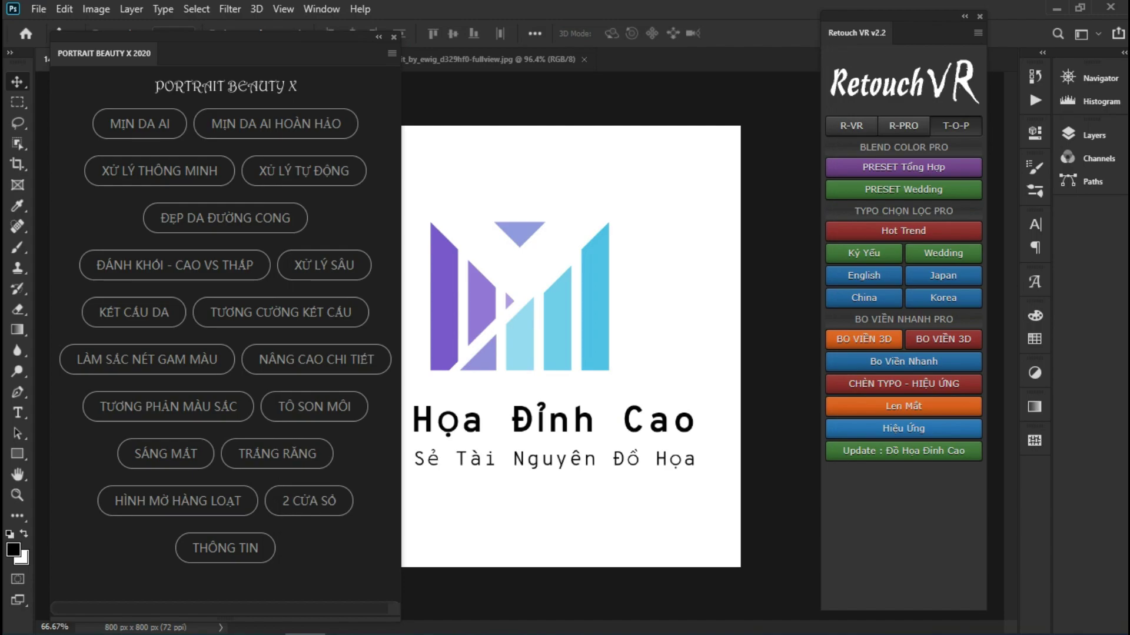
Open the Hiệu Ứng gallery and browse Hoa, Tuyết and Mây through to the Ánh Sáng overlays.
left_click(903, 429)
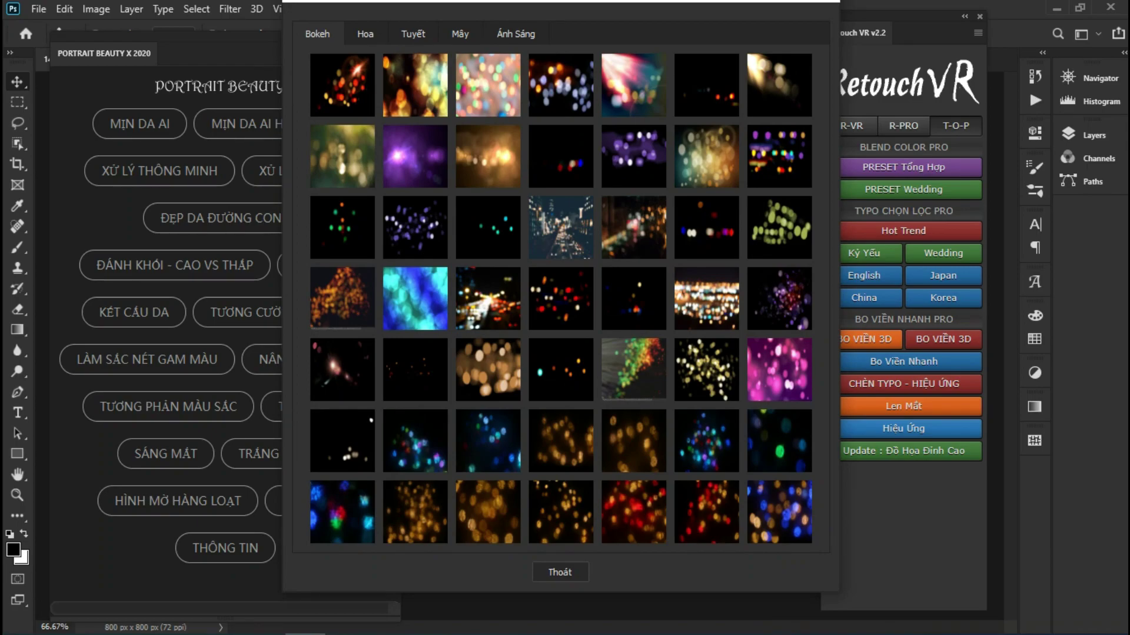
left_click(364, 33)
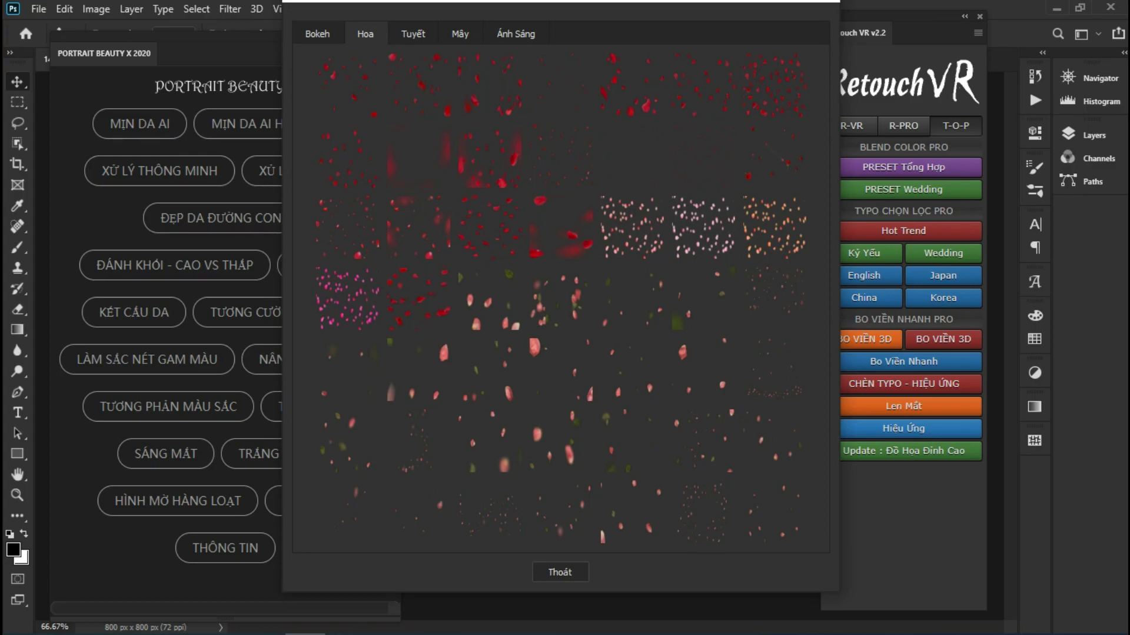
left_click(413, 34)
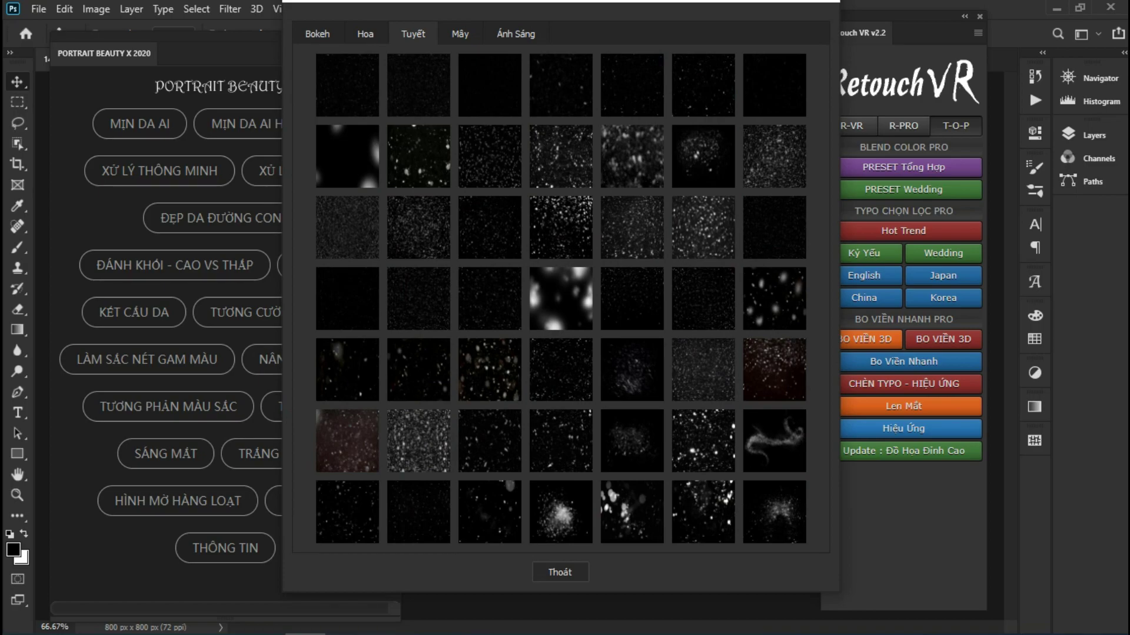
left_click(460, 33)
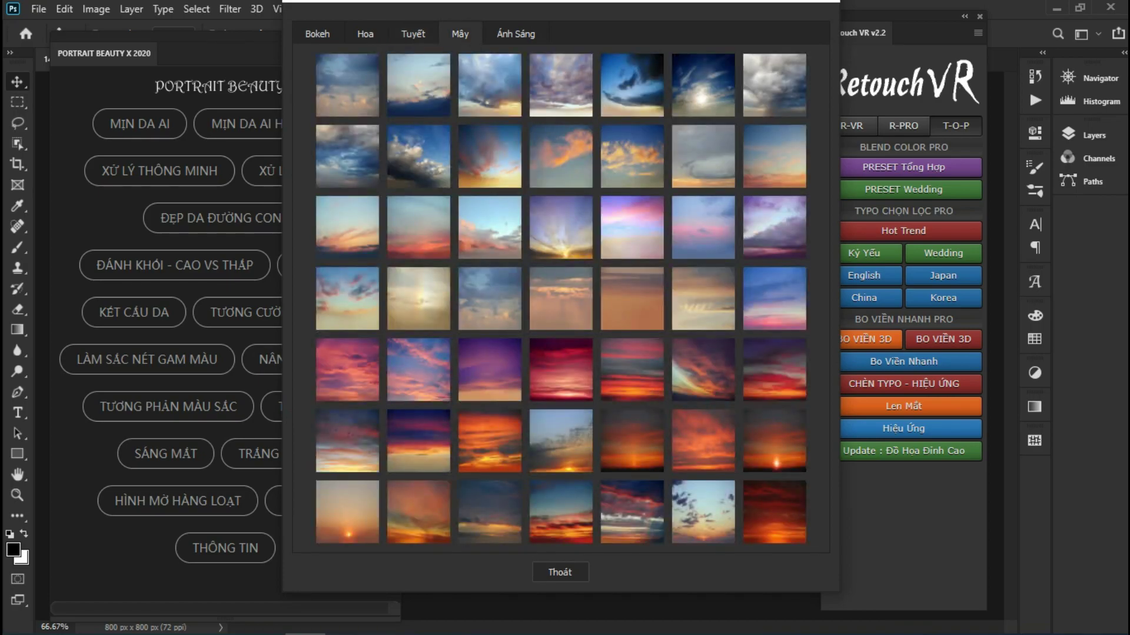
left_click(516, 34)
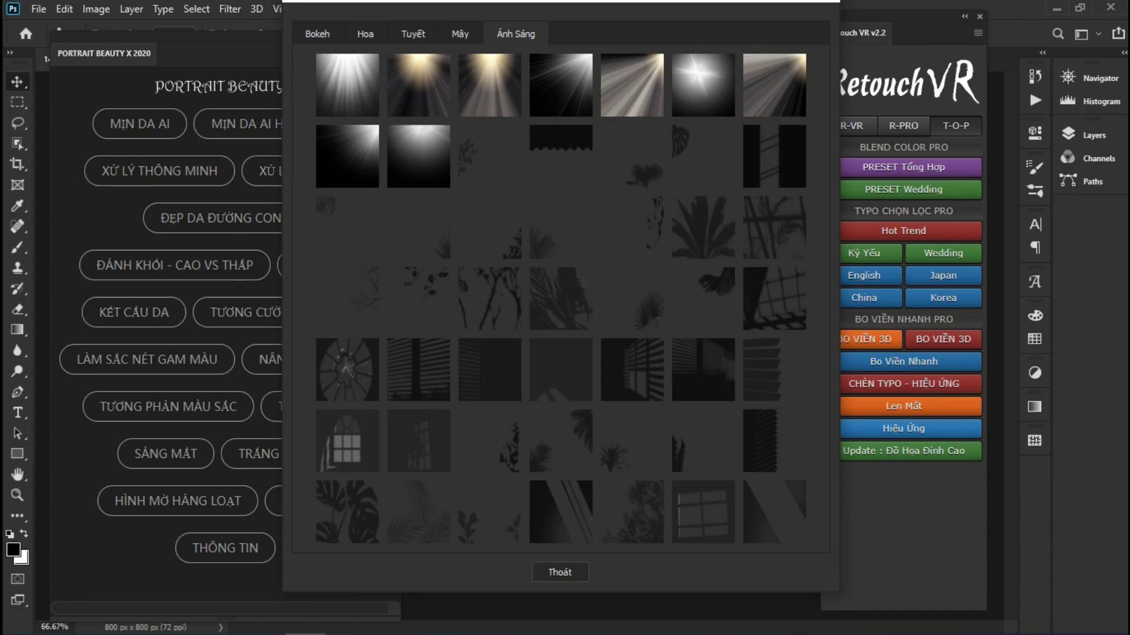
Close the Retouch VR overlay effects gallery with Esc.
key("Escape")
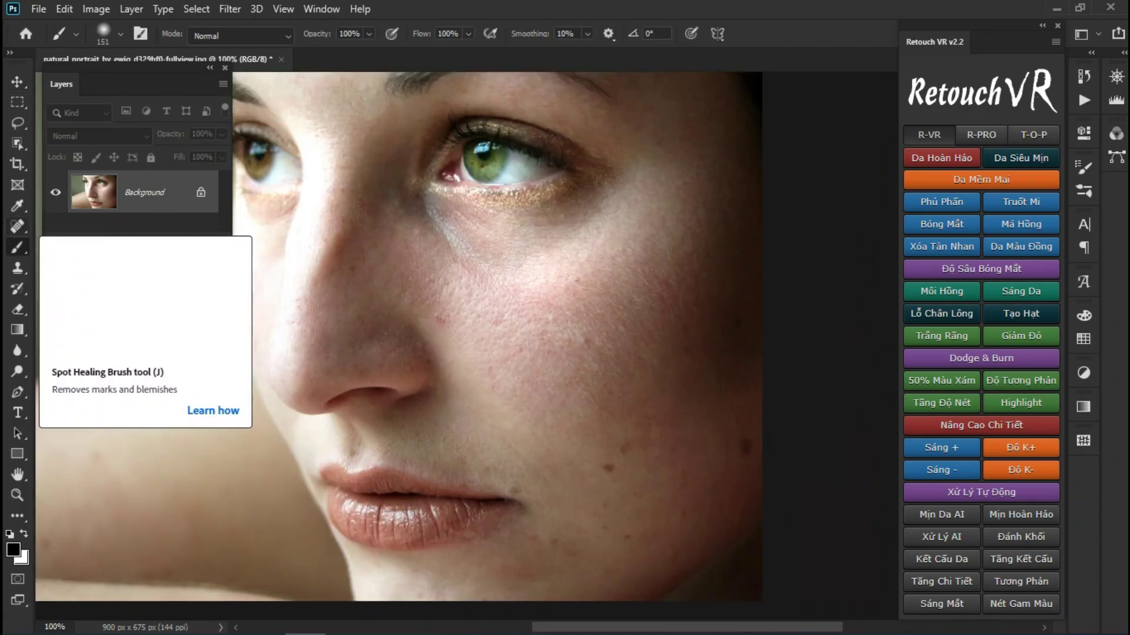
Heal the small blemishes on the lower and left cheek with the Spot Healing Brush.
left_click(18, 225)
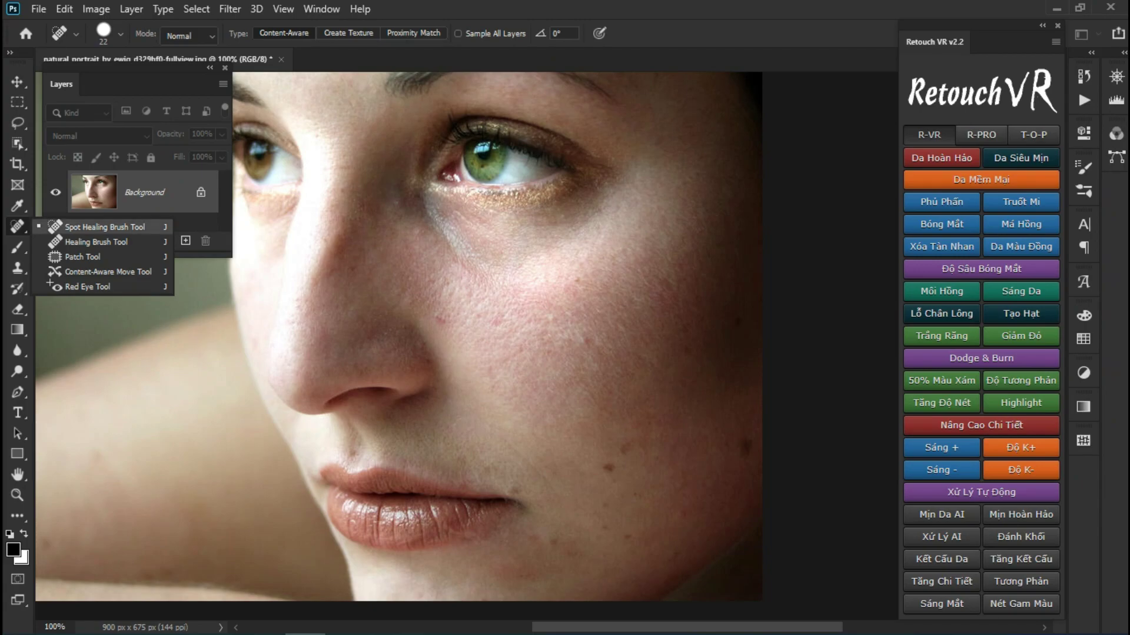
key("Escape")
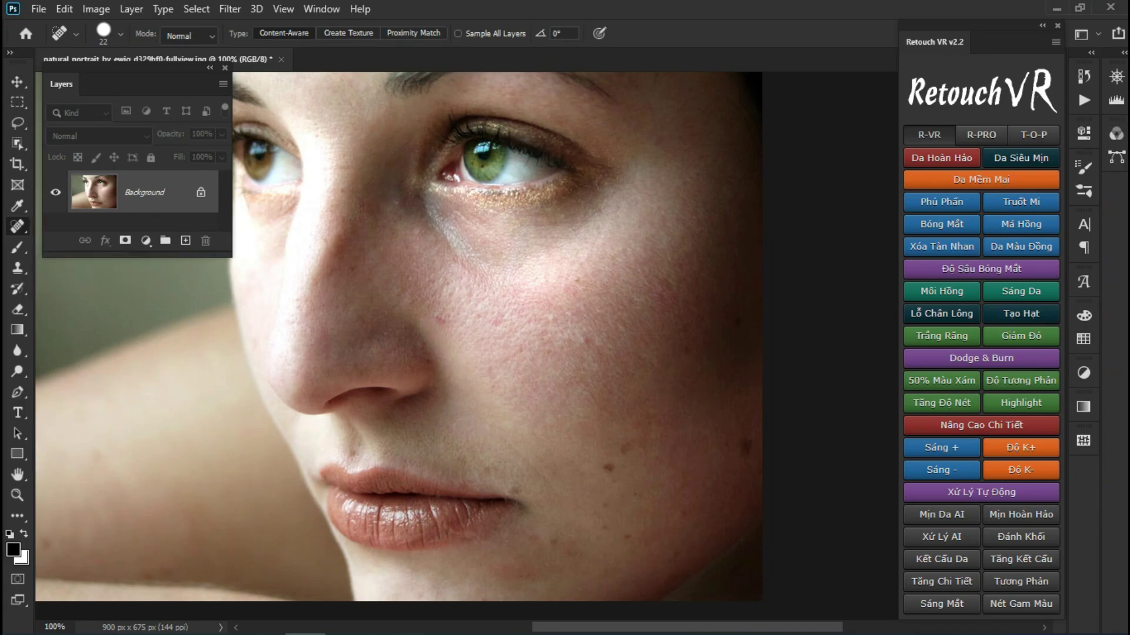
left_click(609, 467)
left_click(624, 446)
left_click_drag(438, 318, 496, 339)
left_click(496, 339)
Heal the dark spots on the right cheek and beside the lips.
left_click(804, 467)
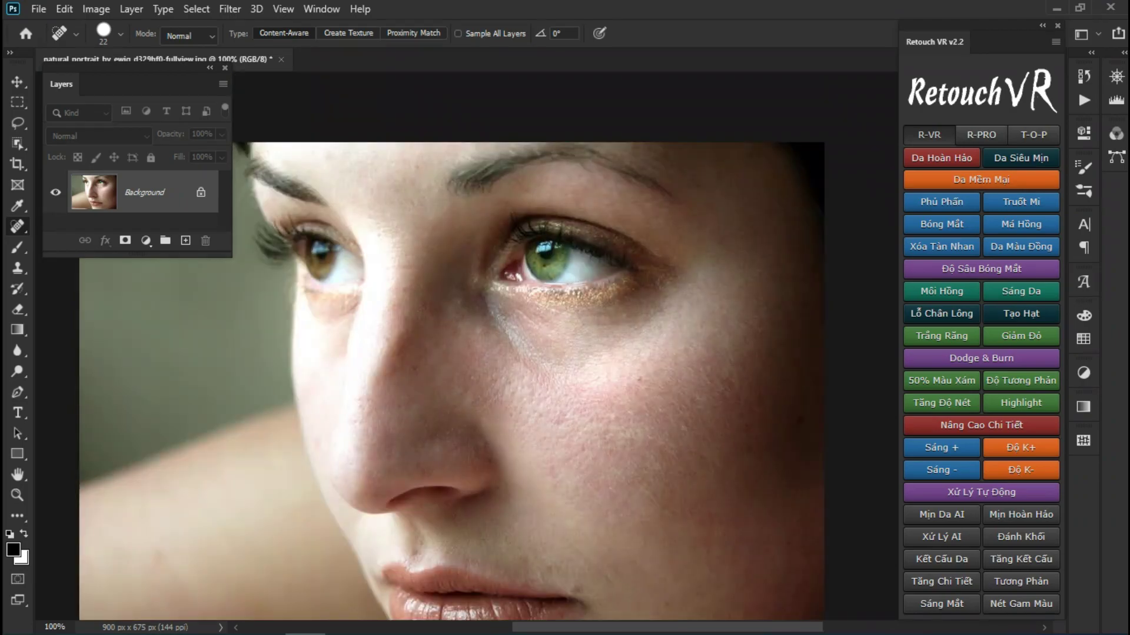
left_click_drag(804, 467, 794, 512)
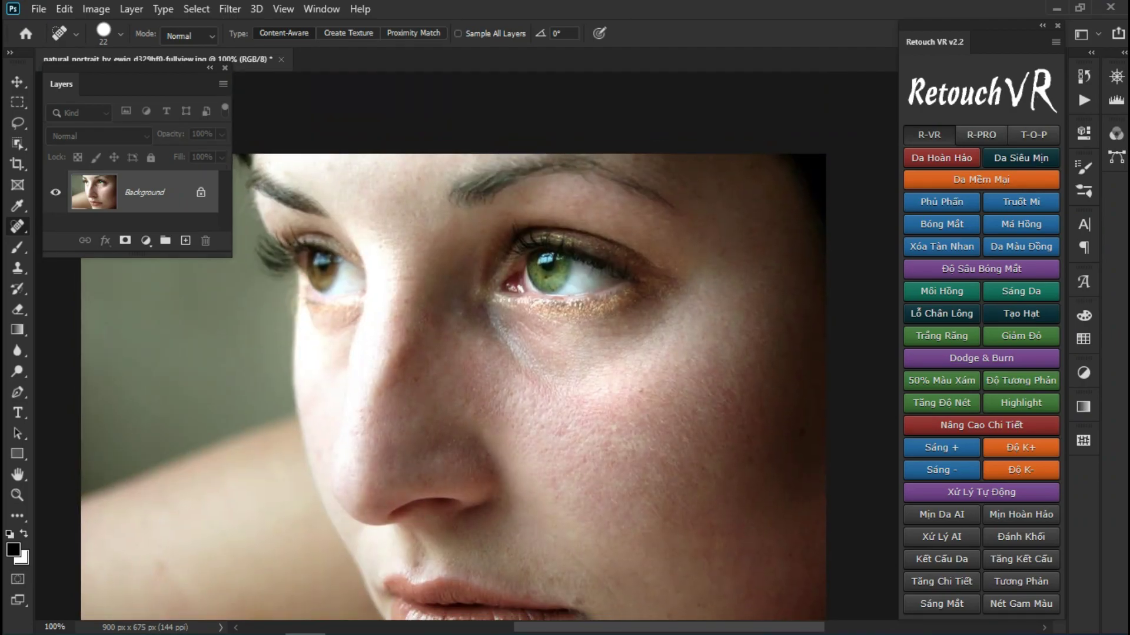
left_click(785, 391)
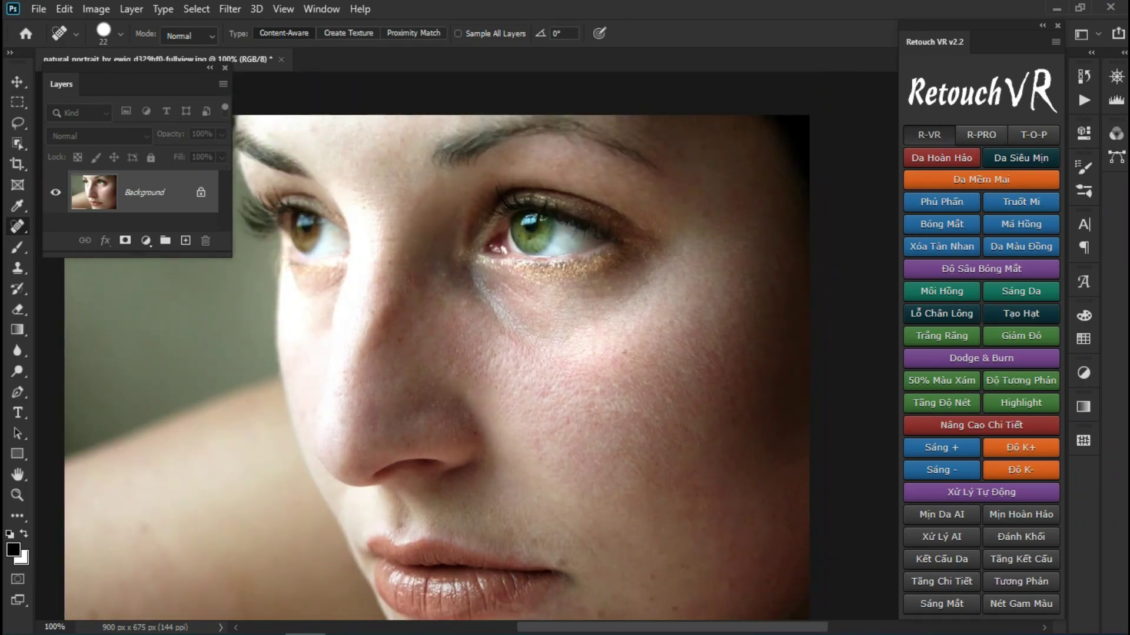
left_click_drag(436, 365, 457, 313)
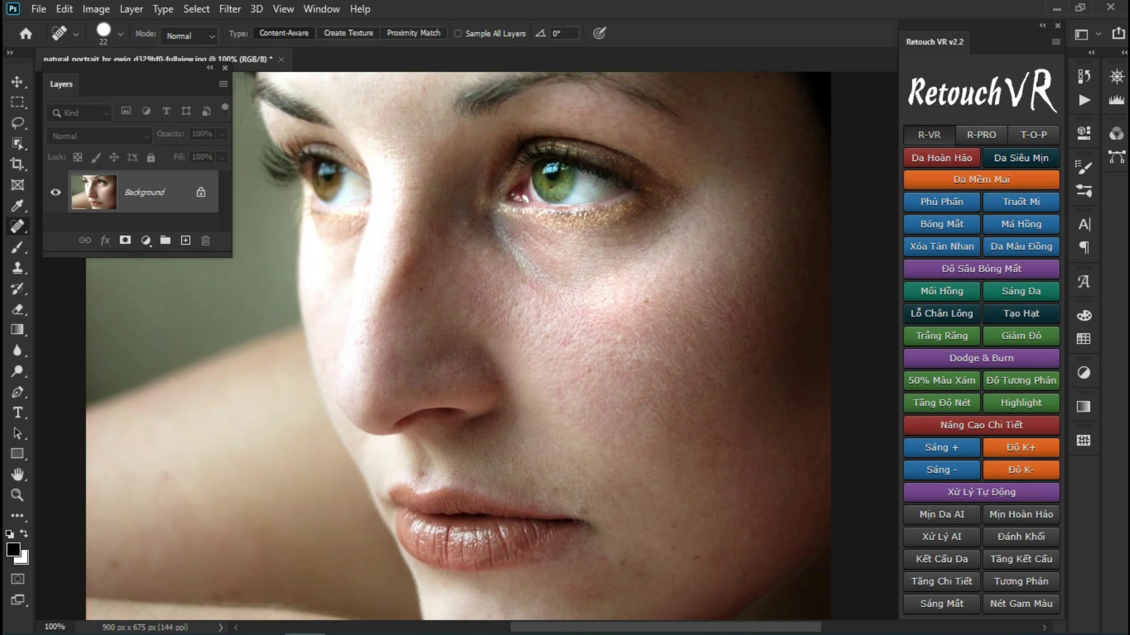
left_click(701, 555)
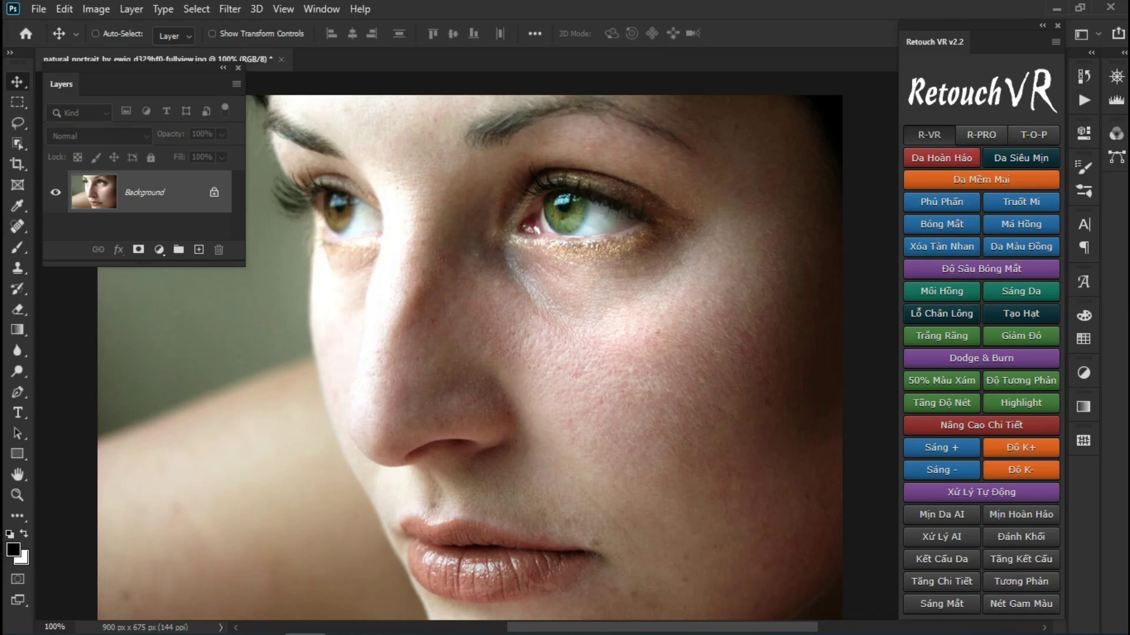
Run Retouch VR's Da Hoàn Hảo action and continue past its message to add the masked group.
left_click(941, 157)
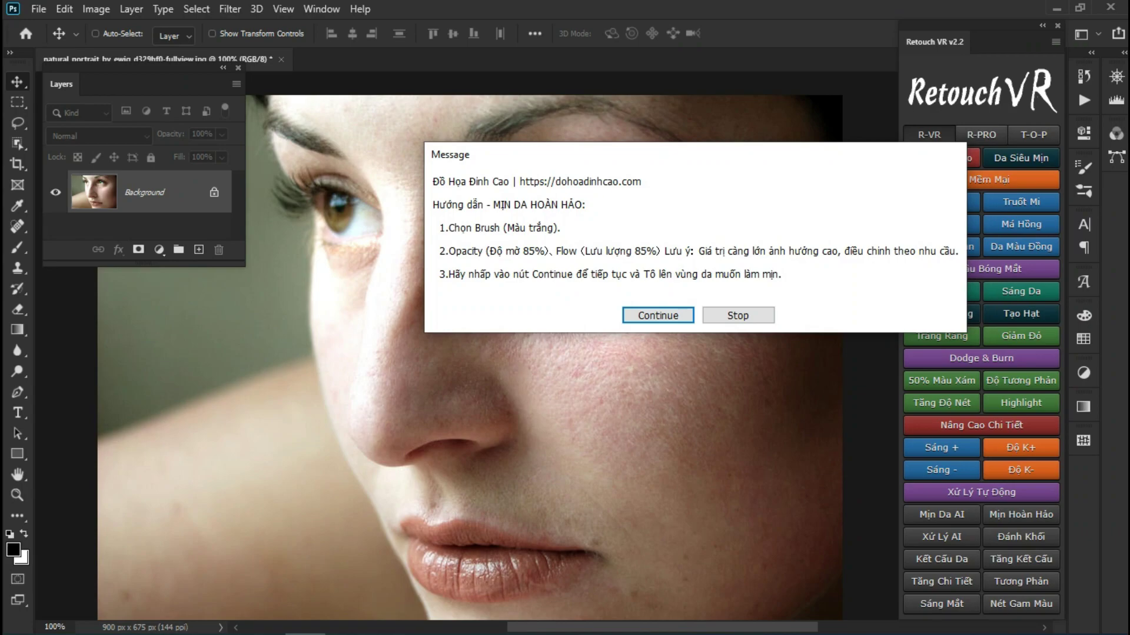
key("Return")
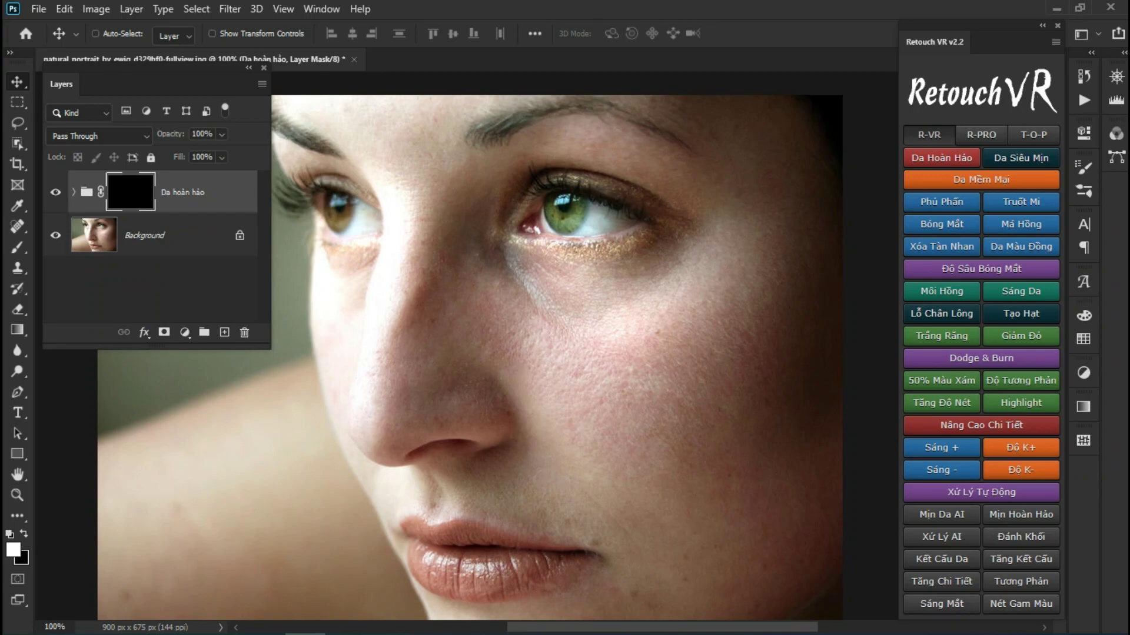
Shrink the brush from 151 to 81 and paint skin smoothing onto the cheek mask.
key("b")
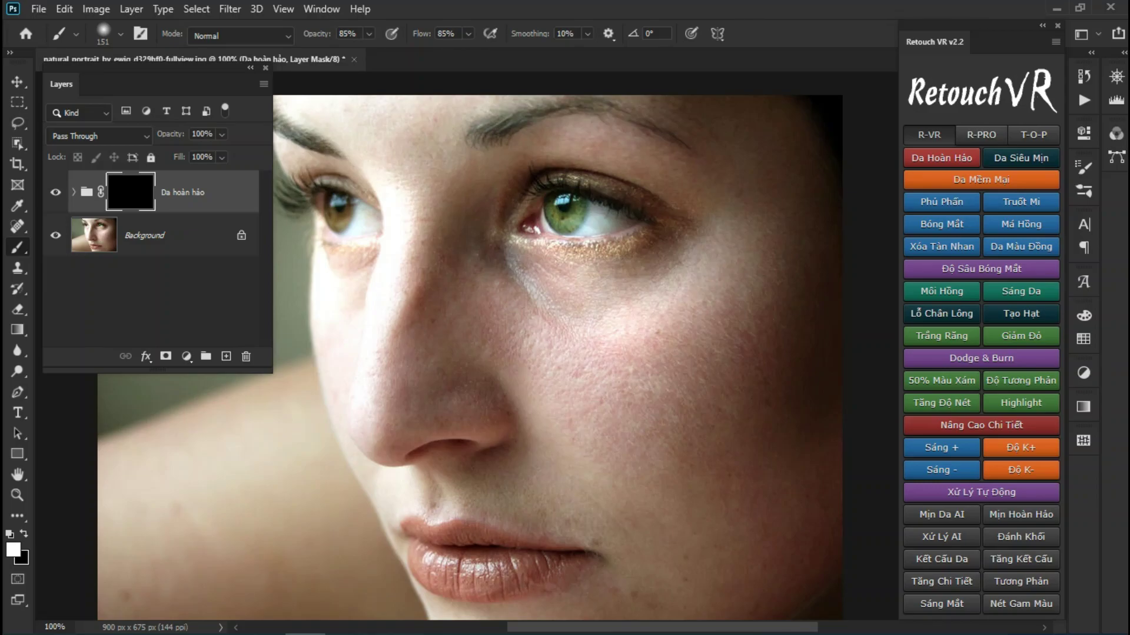
right_click(682, 369)
key("Escape")
left_click_drag(651, 360, 630, 361)
left_click_drag(662, 305, 539, 341)
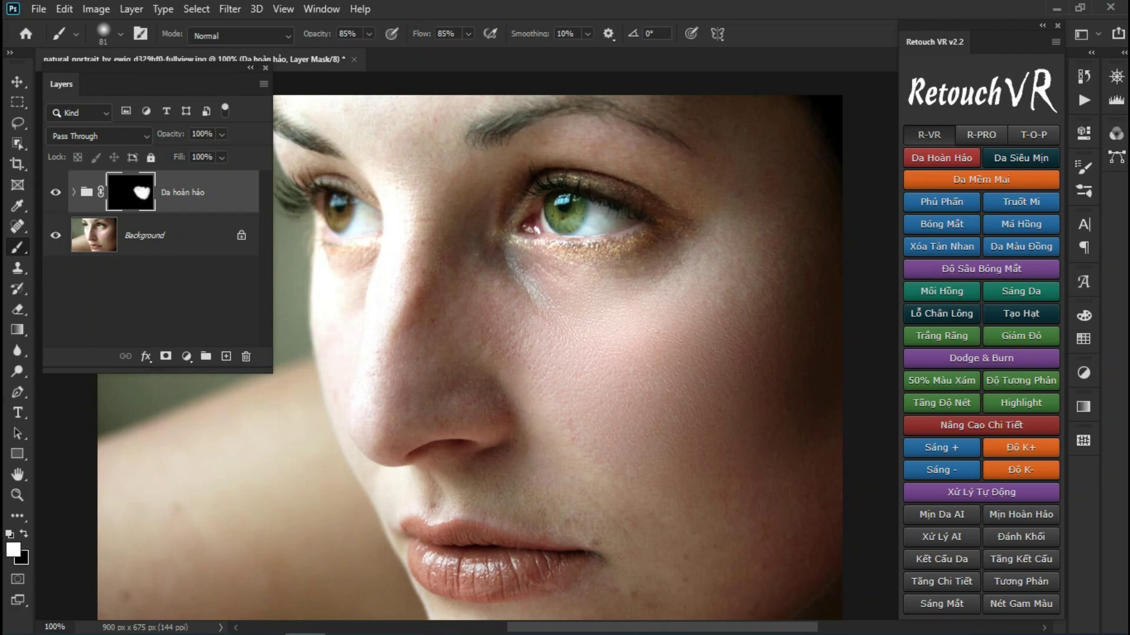
Toggle the Da hoàn hảo group to compare before/after, then lower brush opacity to 64%.
left_click(56, 192)
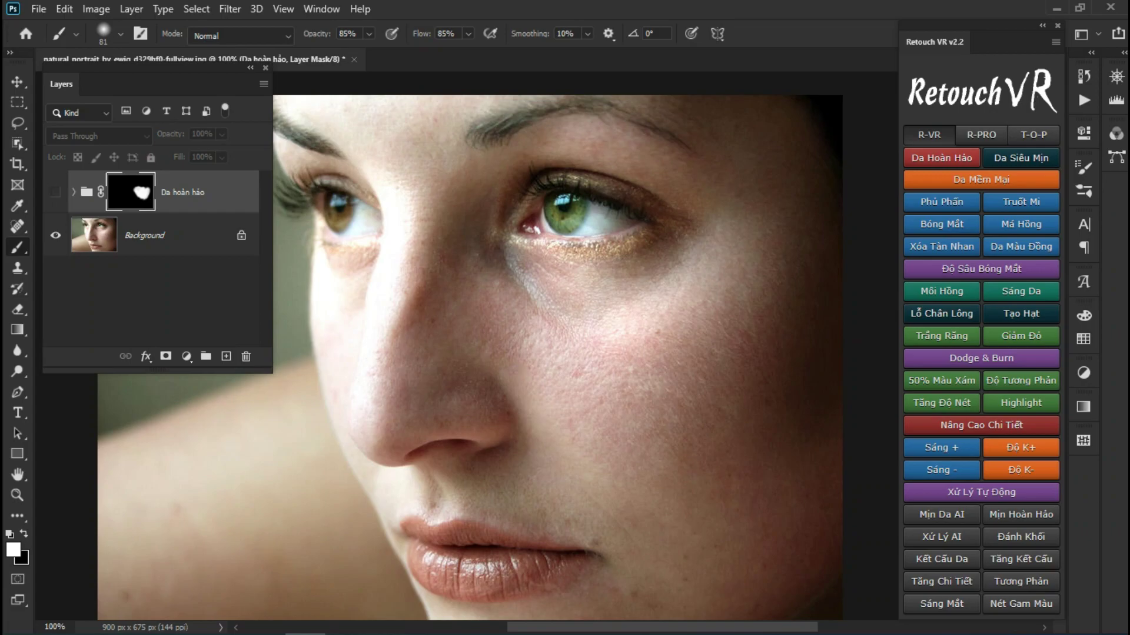
left_click(56, 192)
left_click(56, 192)
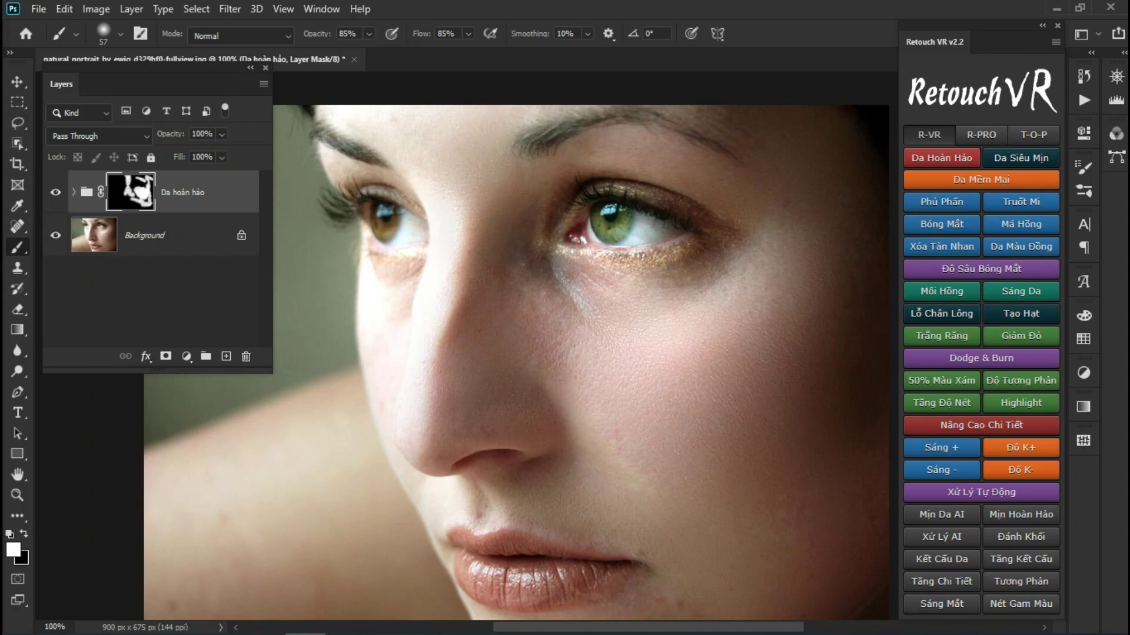
key("8")
key("2")
key("6")
key("4")
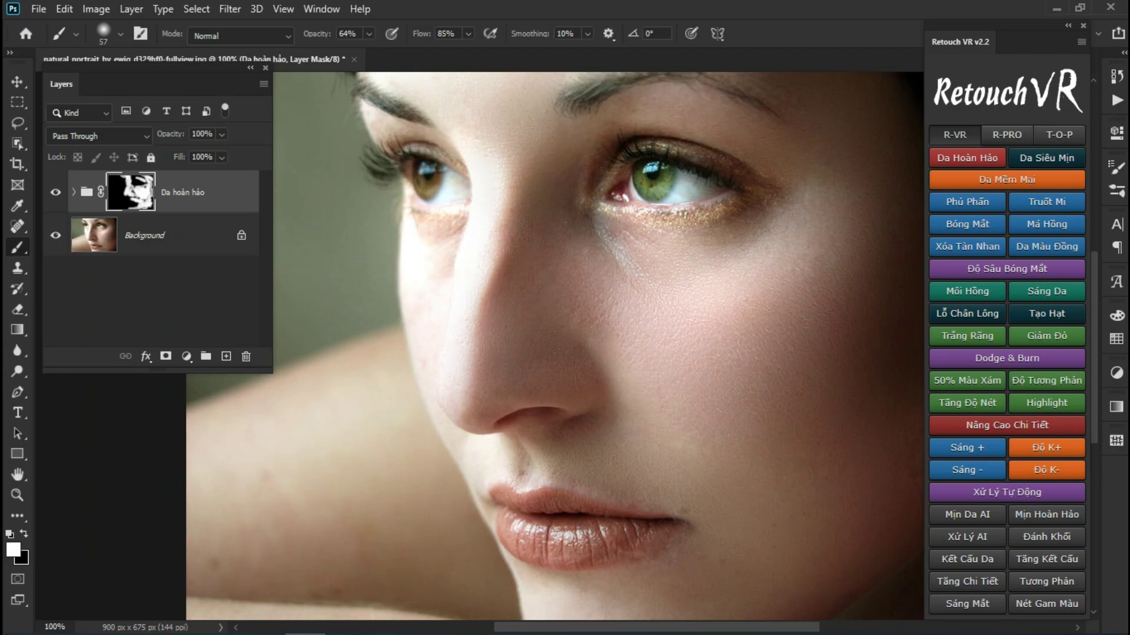
left_click(56, 192)
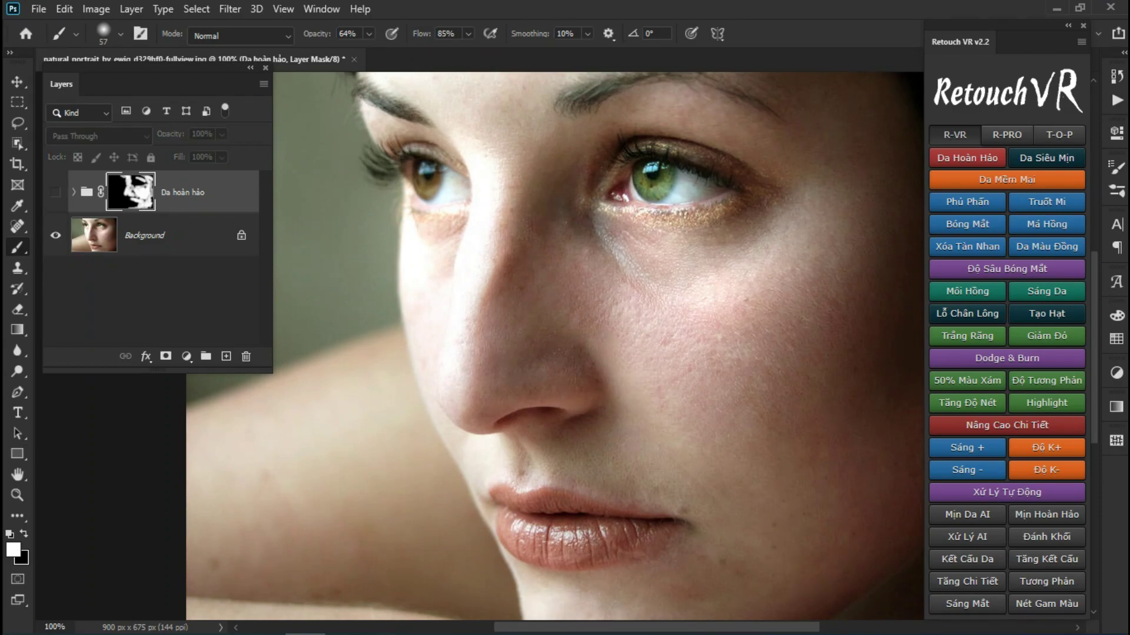
left_click(55, 192)
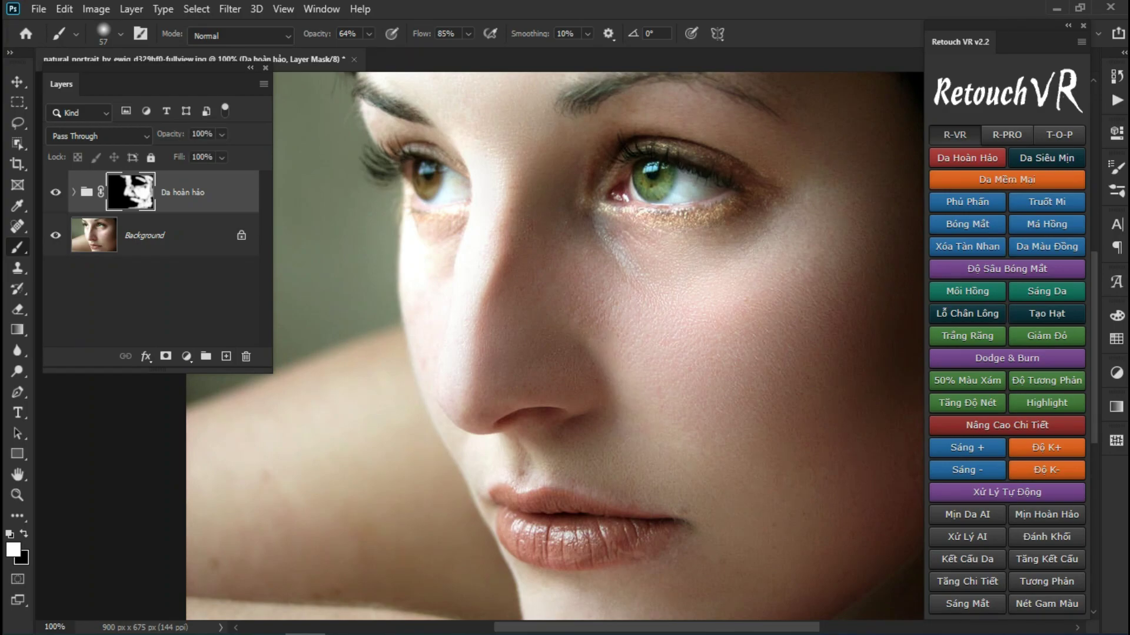
left_click(56, 192)
left_click(55, 192)
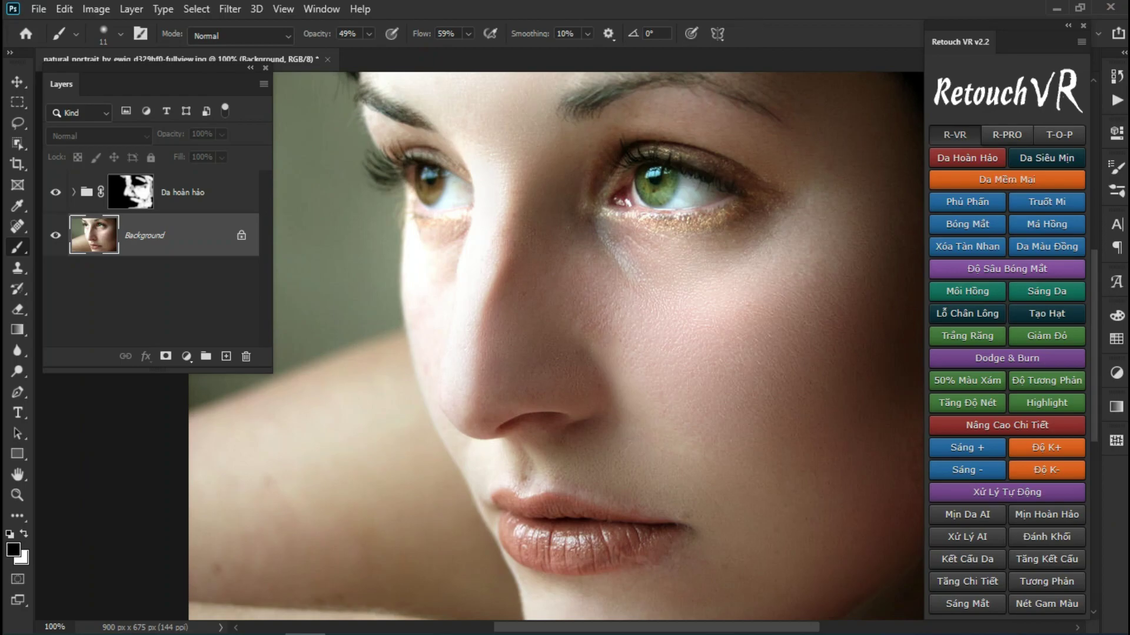
Add the Độ Sâu Bóng Mắt eye-depth group from the Retouch VR panel.
left_click(1007, 268)
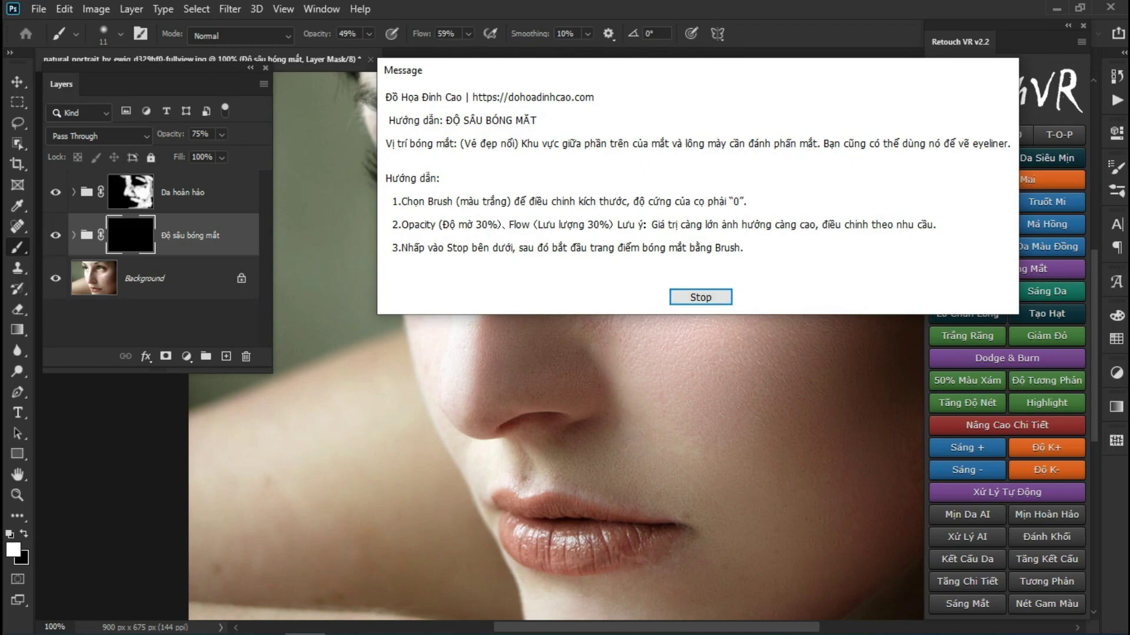
Stop the eye-depth message and set the brush to 30% opacity and 32% flow.
left_click(700, 297)
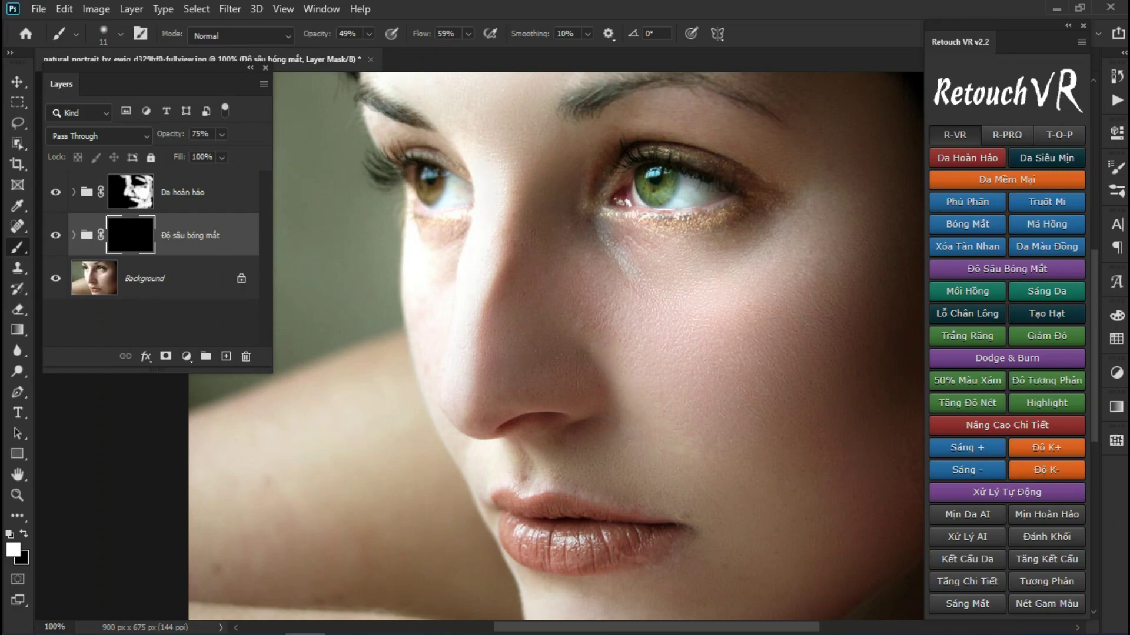
key("3")
key("3")
key("shift+5")
key("shift+7")
key("shift+3")
key("shift+2")
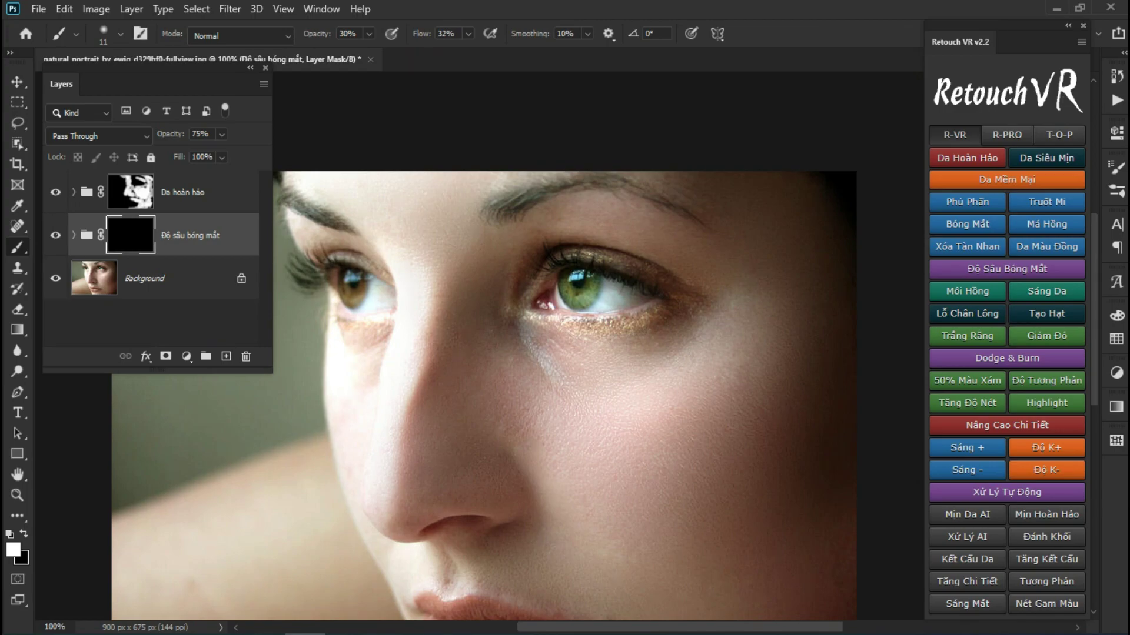
Zoom in, paint eye depth under the right eye with a smaller brush, then zoom back out.
key("ctrl+plus")
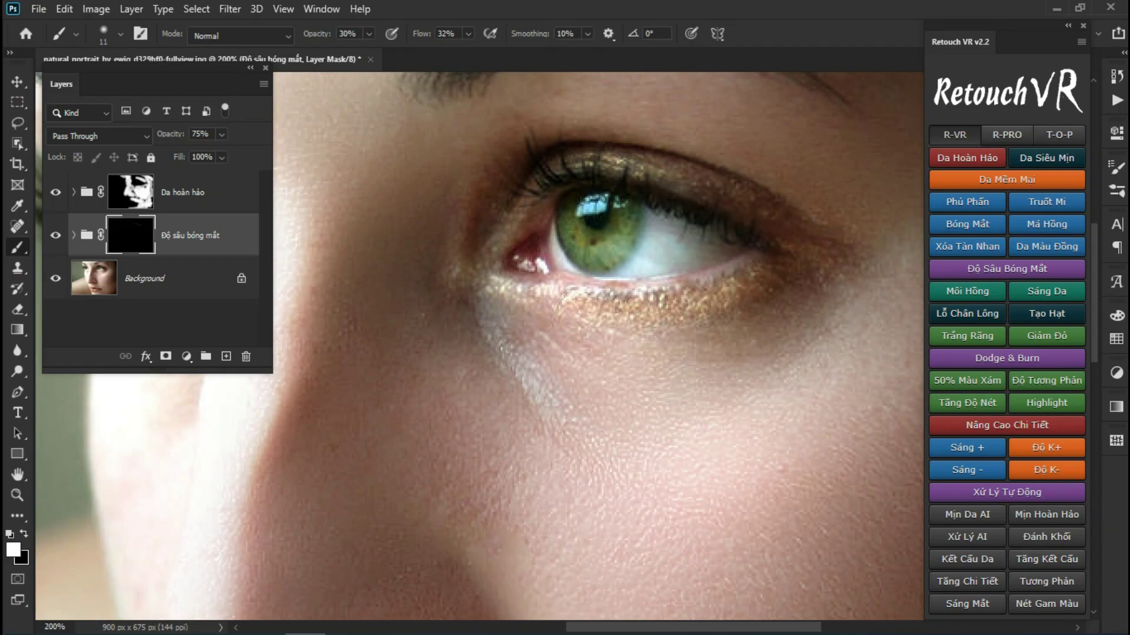
key("bracketleft")
key("bracketleft")
left_click_drag(743, 281, 676, 297)
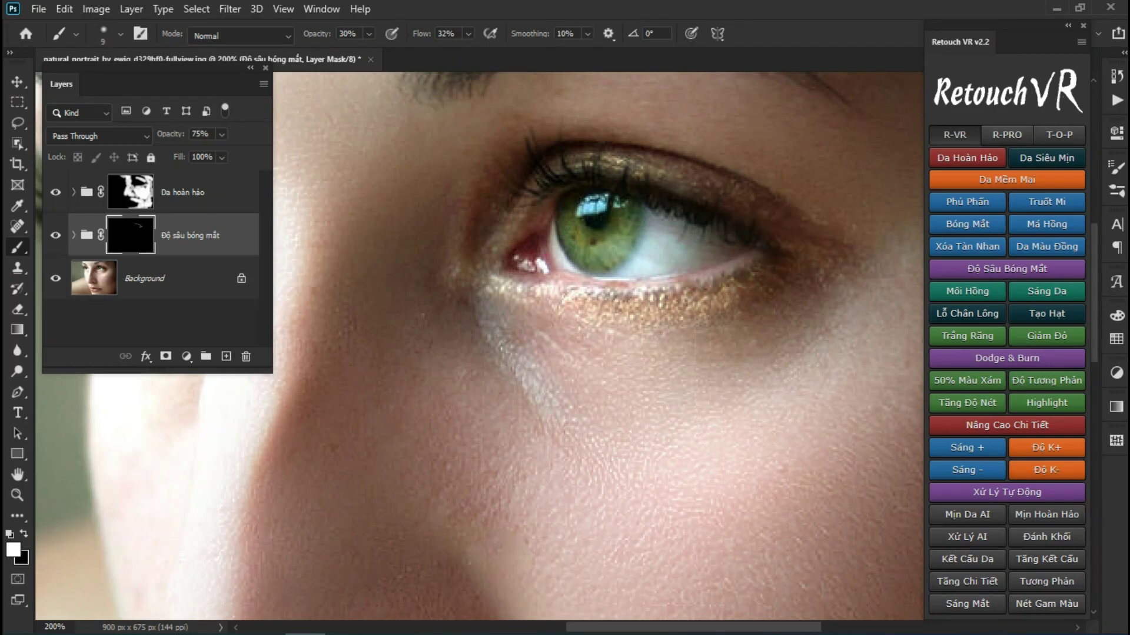
key("bracketright")
key("bracketright")
key("bracketright")
key("bracketleft")
key("bracketleft")
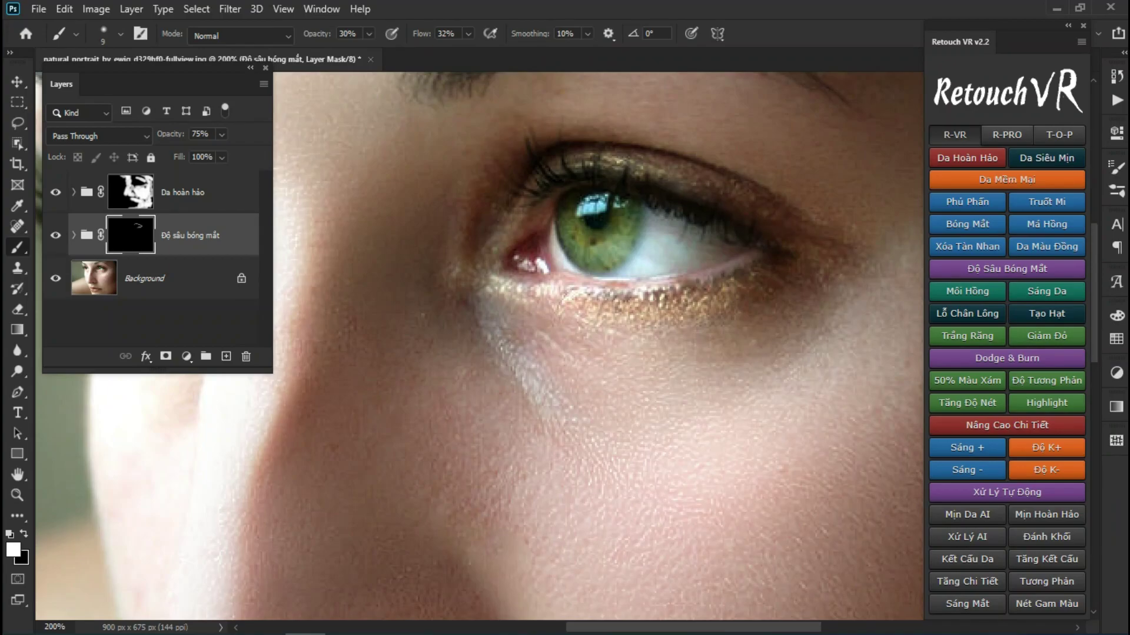
key("ctrl+minus")
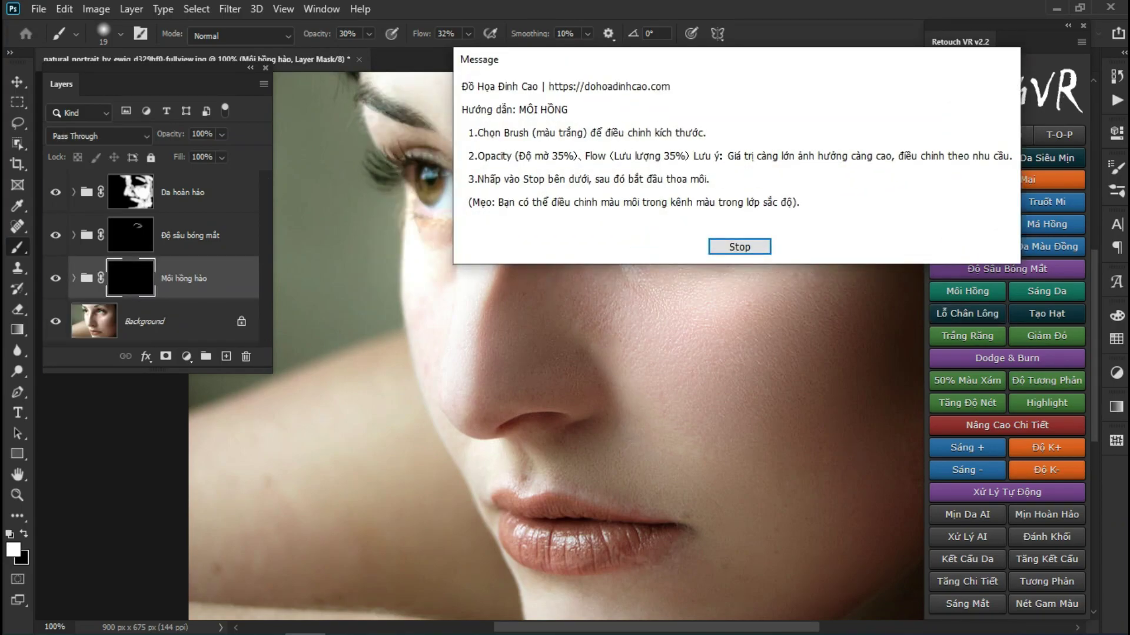
Dismiss the lip-tint instructions, pan to the lips, and adjust the brush opacity and flow.
key("Return")
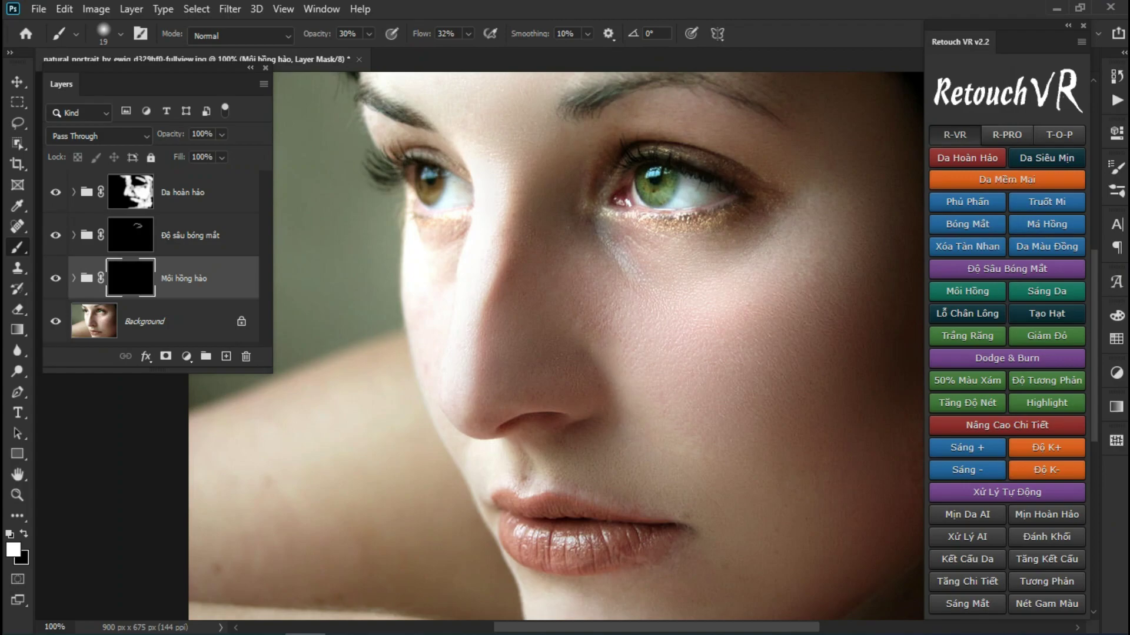
left_click_drag(540, 537, 575, 387)
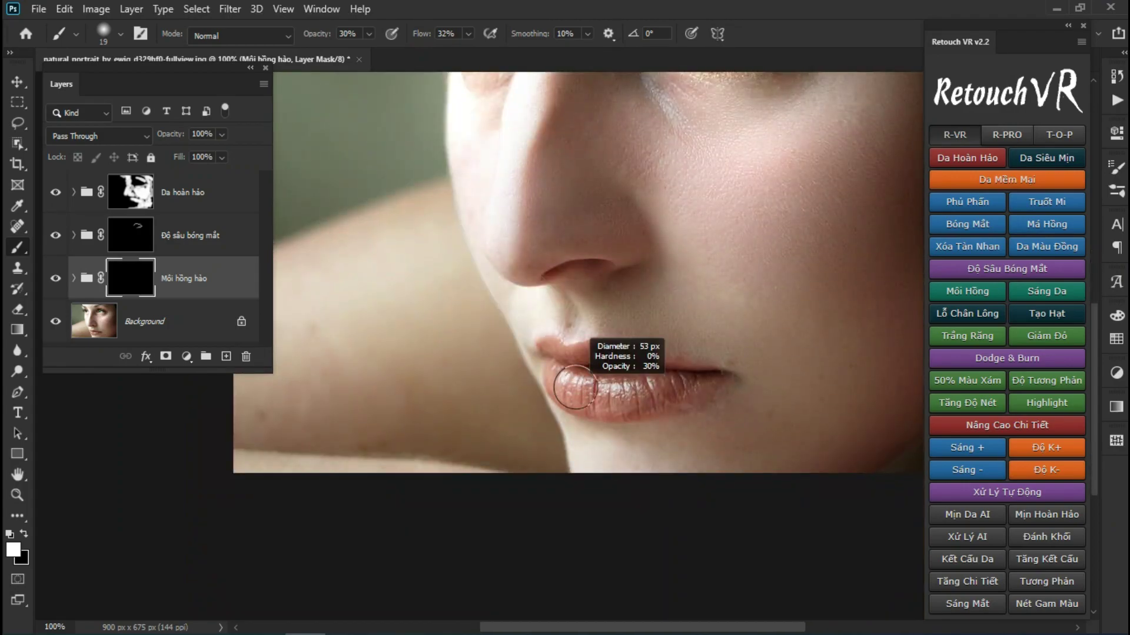
key("shift+4")
key("shift+8")
key("4")
key("2")
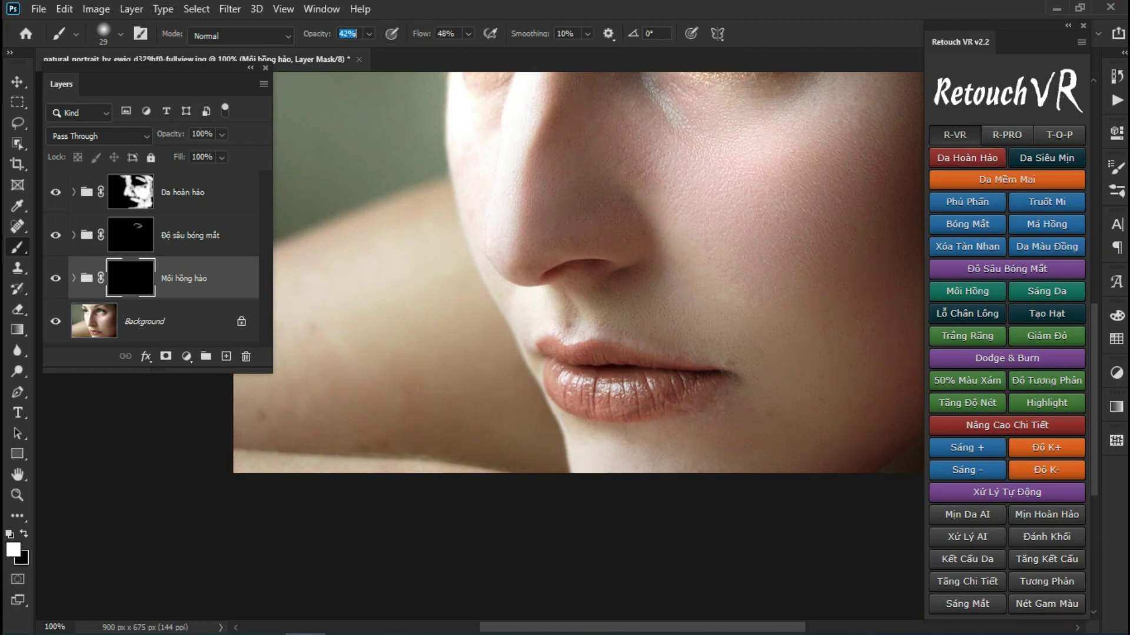
key("shift+4")
key("shift+6")
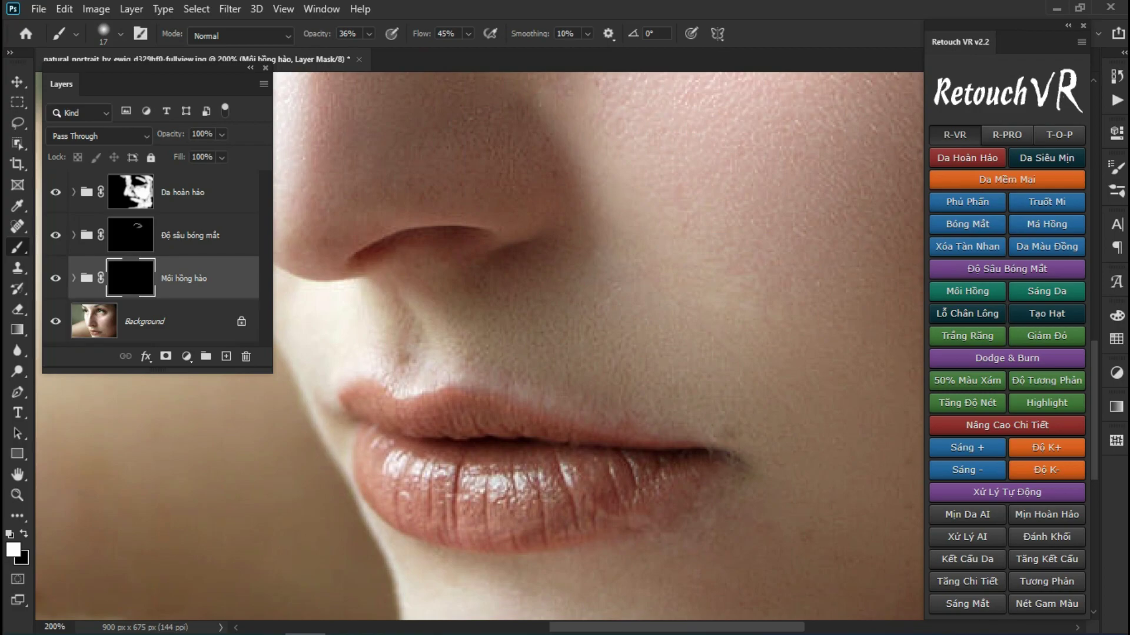
Paint white over the lips on the Môi hồng hào mask, then fit the portrait on screen.
key("bracketright")
key("bracketright")
key("bracketright")
left_click_drag(483, 480, 635, 479)
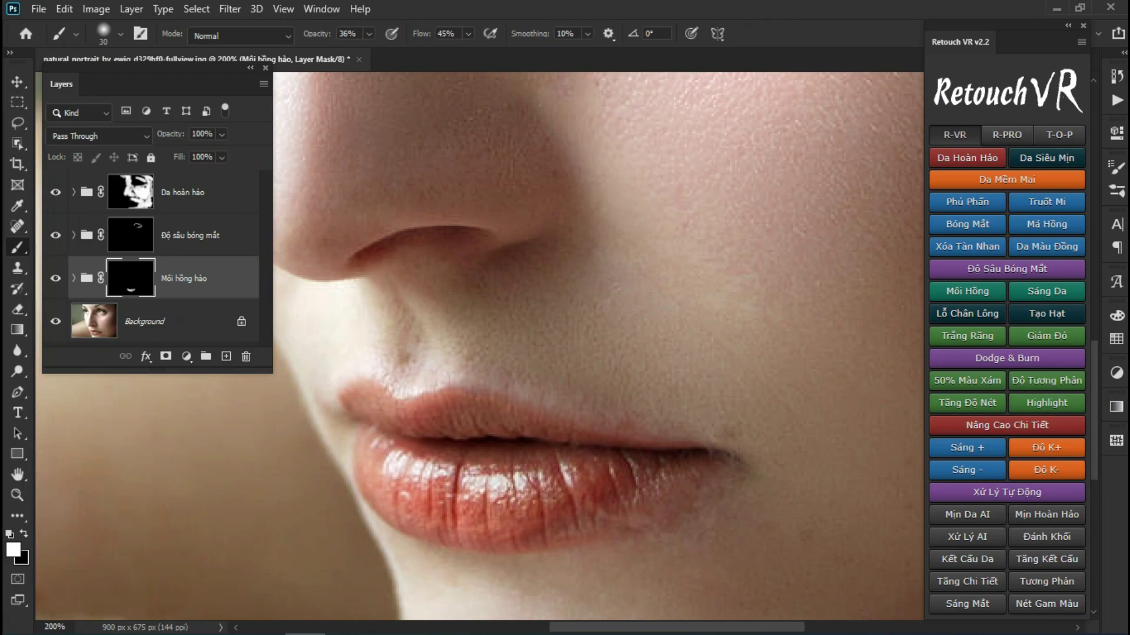
key("bracketleft")
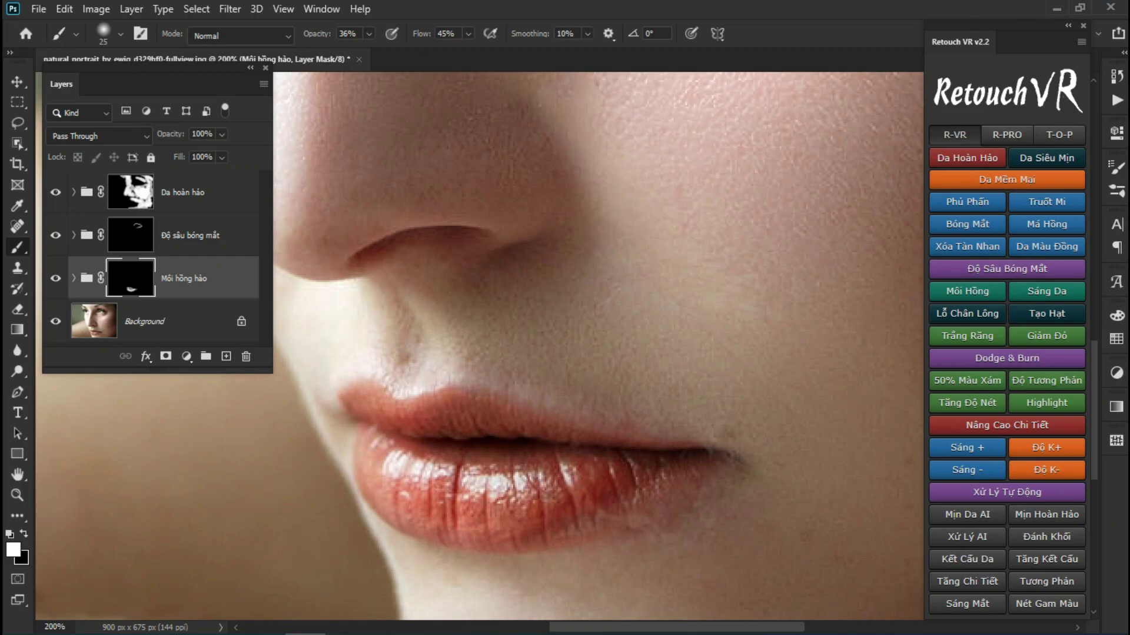
key("ctrl+0")
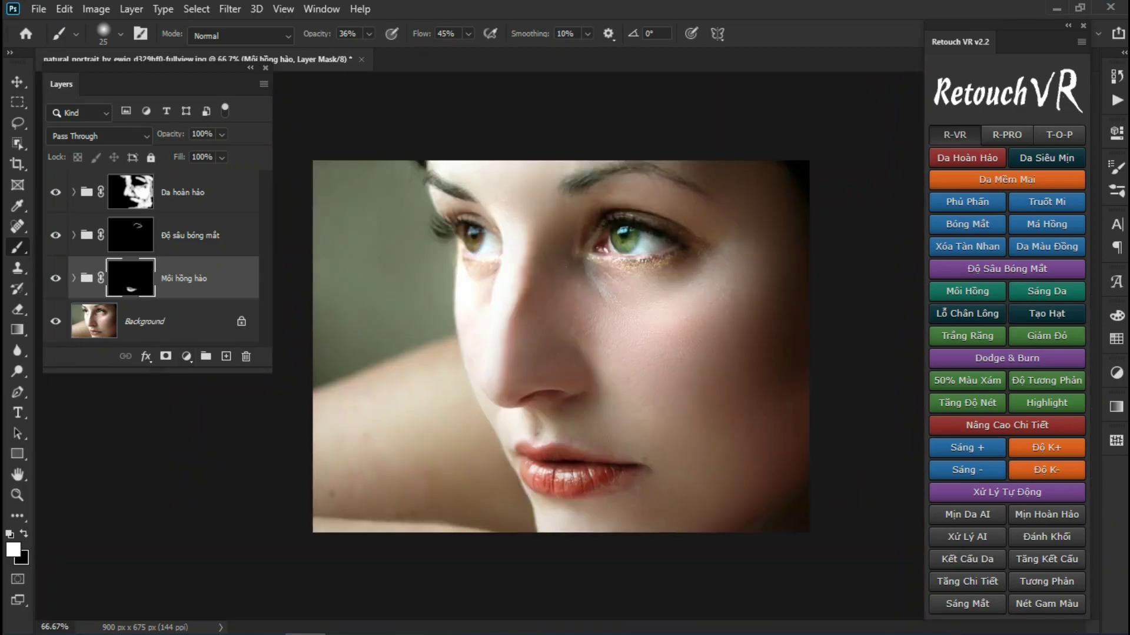
Compare the lip tint on and off, then set its Hue/Saturation to Hue -21 with more saturation and lightness.
key("ctrl+comma")
key("ctrl+comma")
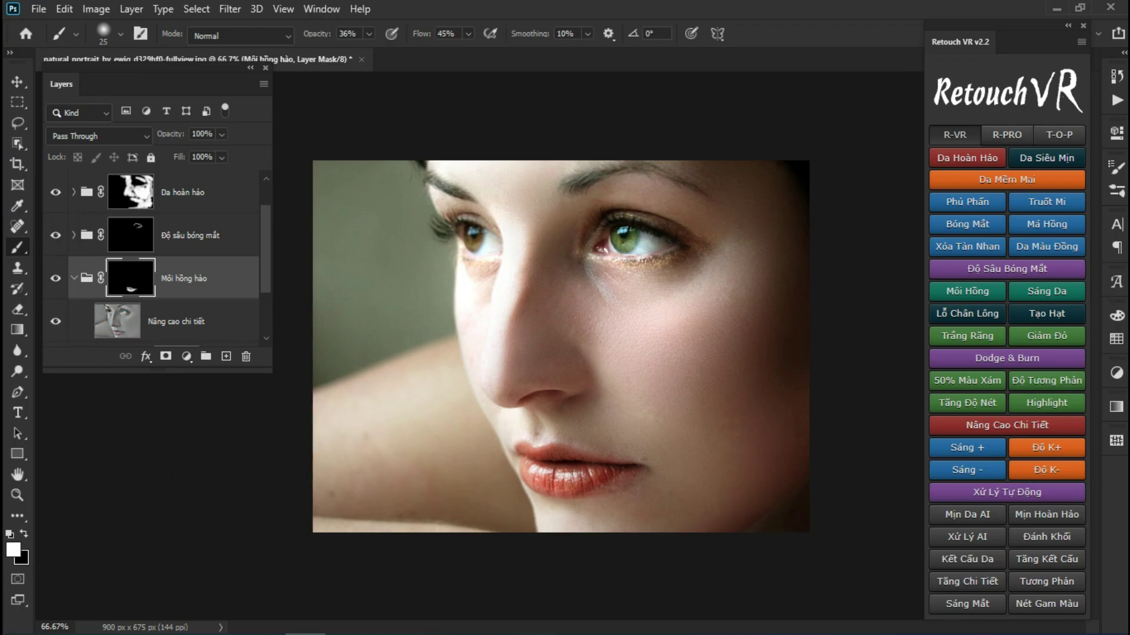
scroll(169, 259, "down", 2)
scroll(169, 259, "down", 1)
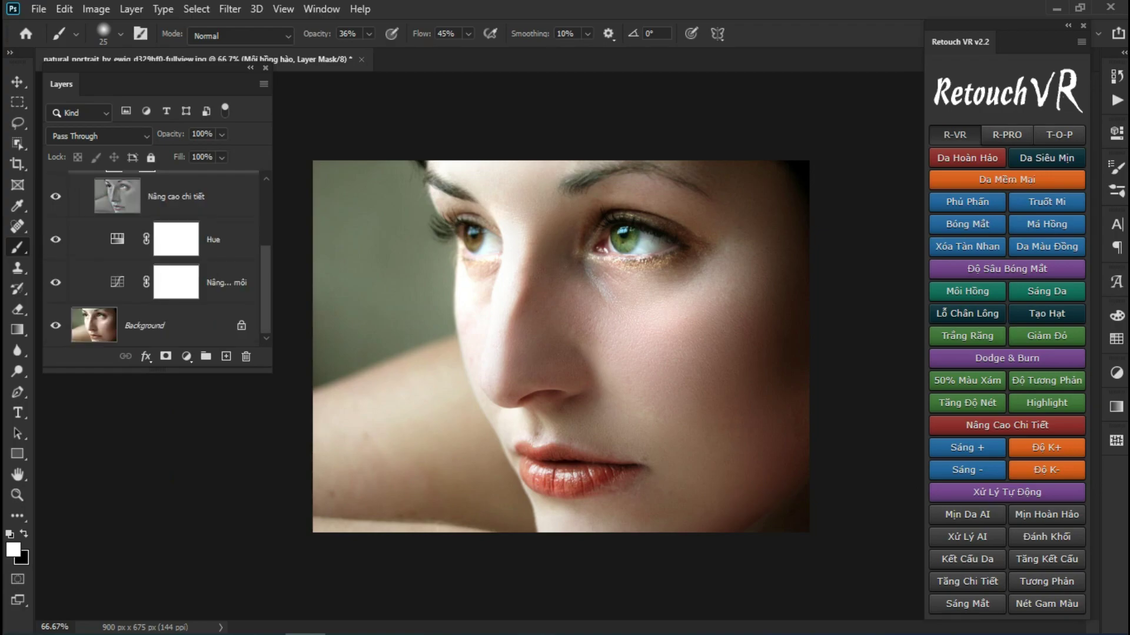
double_click(117, 238)
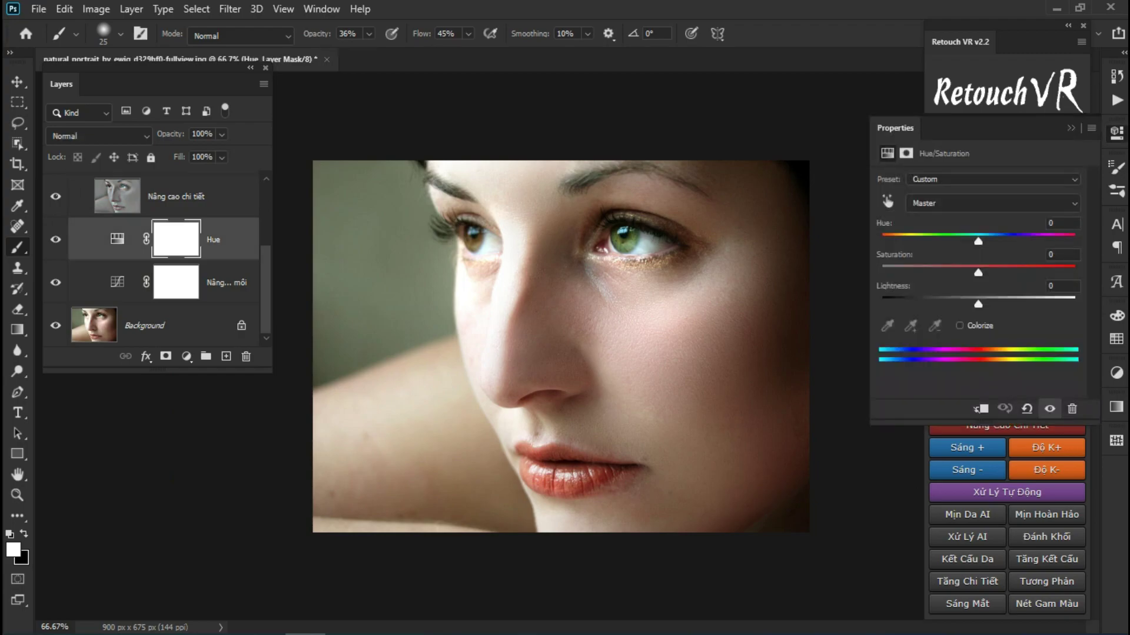
left_click_drag(815, 114, 811, 58)
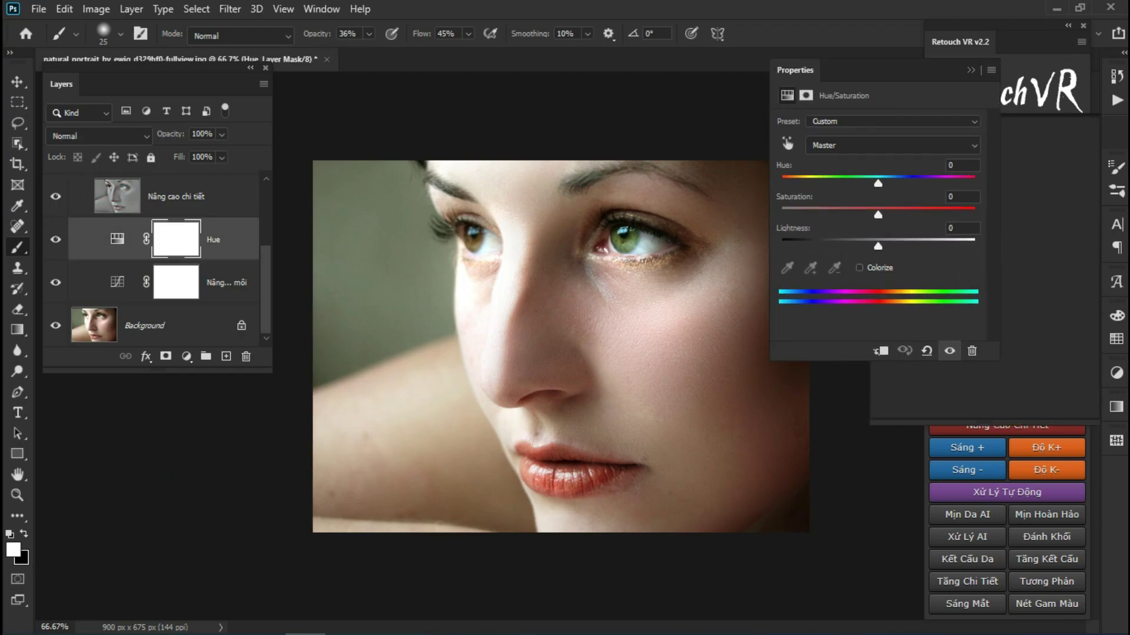
left_click_drag(893, 171, 874, 171)
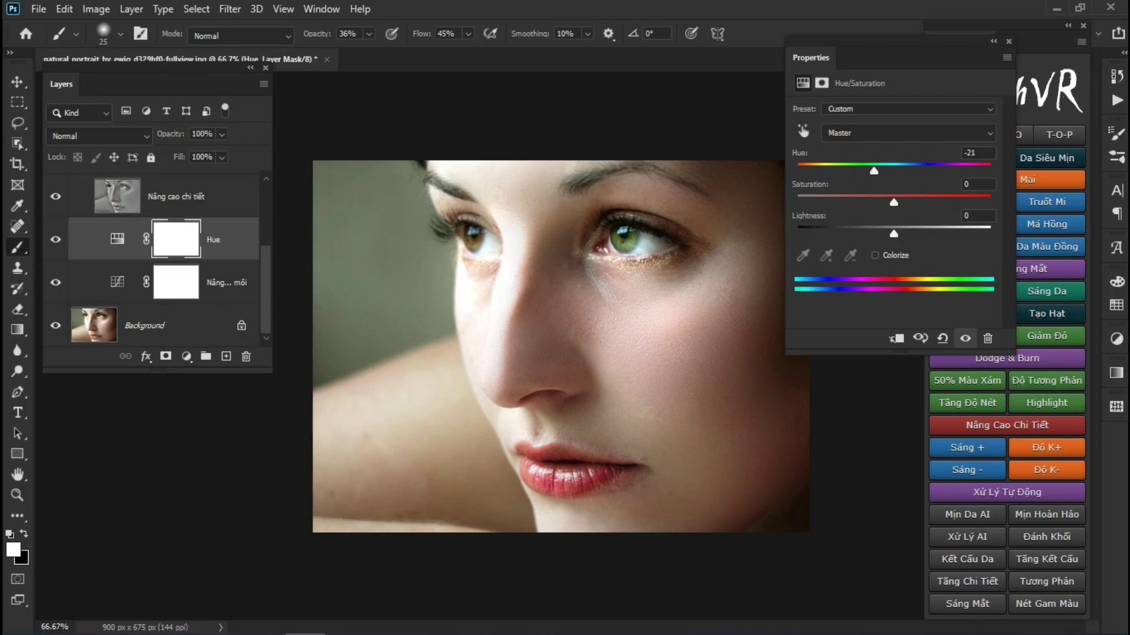
mouse_move(894, 202)
left_mouse_down()
mouse_move(917, 202)
mouse_move(892, 233)
mouse_move(908, 234)
left_mouse_up()
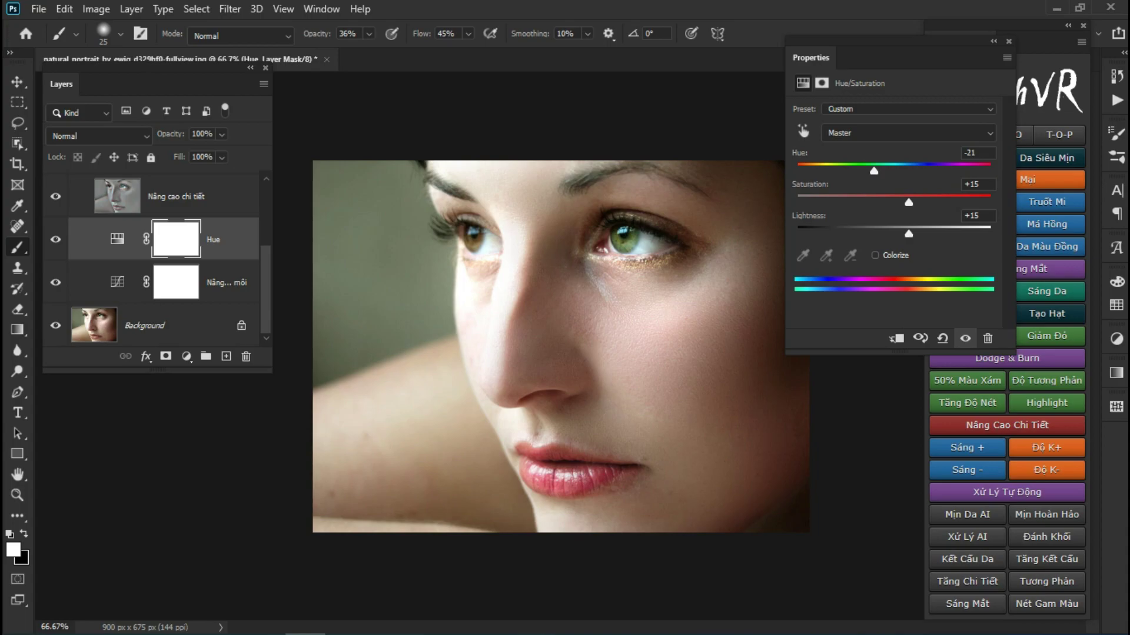
mouse_move(909, 233)
left_mouse_down()
mouse_move(918, 234)
mouse_move(907, 203)
mouse_move(923, 202)
mouse_move(904, 202)
mouse_move(935, 202)
left_mouse_up()
left_click(56, 278)
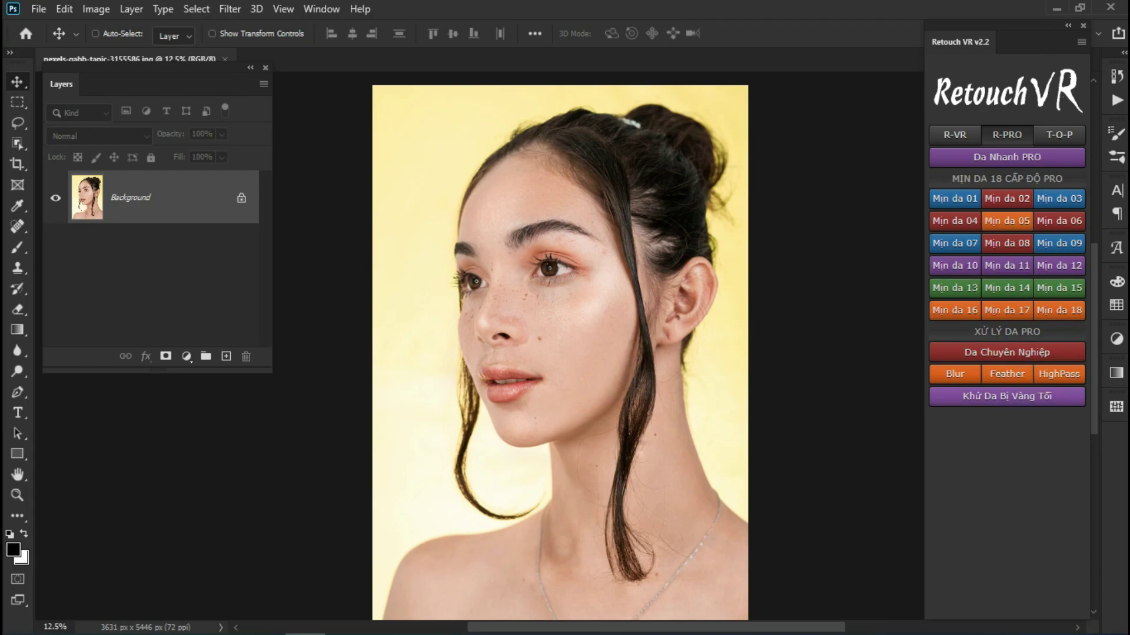
Create the Da Nhanh PRO oval and scale it to about 341% × 300% over face, neck and shoulders.
key("ctrl+plus")
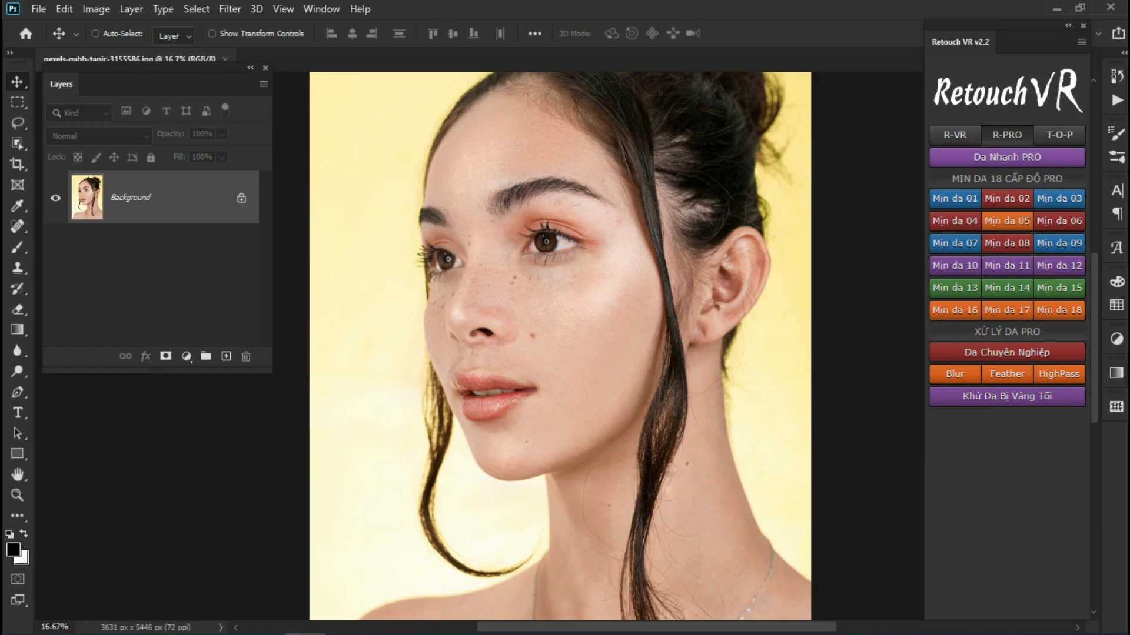
left_click(1007, 156)
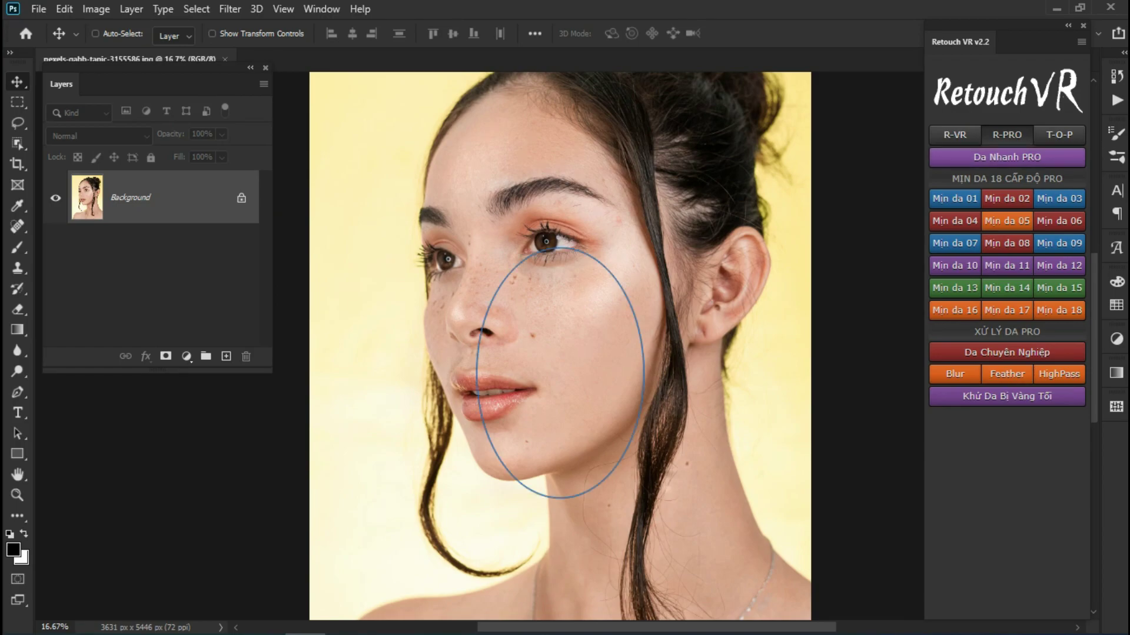
key("ctrl+minus")
key("ctrl+minus")
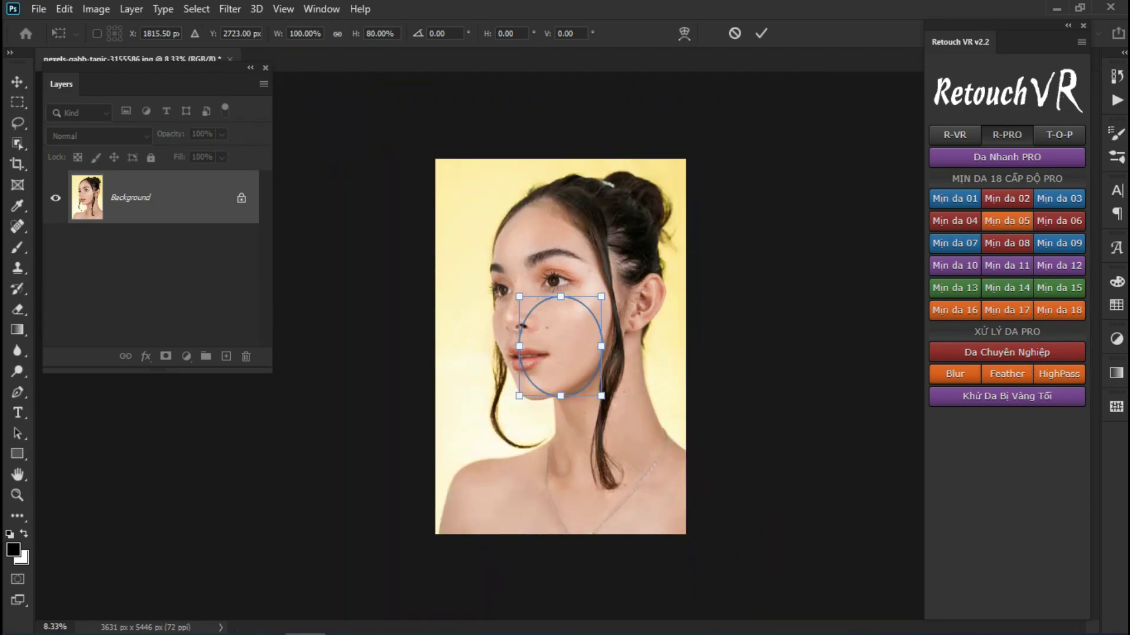
left_click_drag(601, 297, 685, 217)
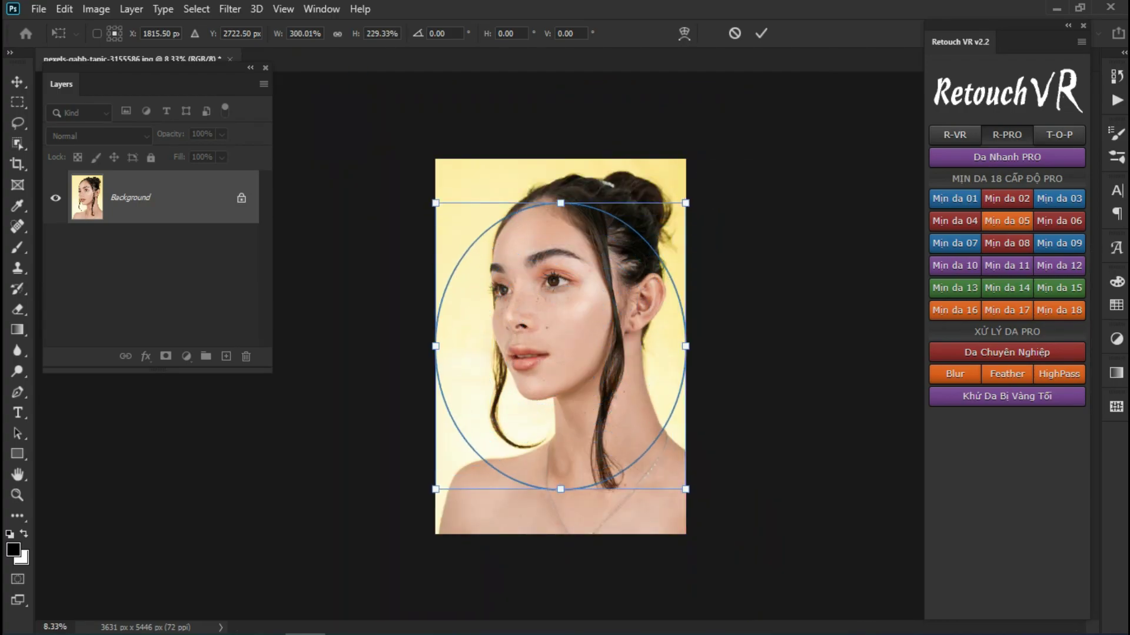
left_click_drag(560, 203, 560, 159)
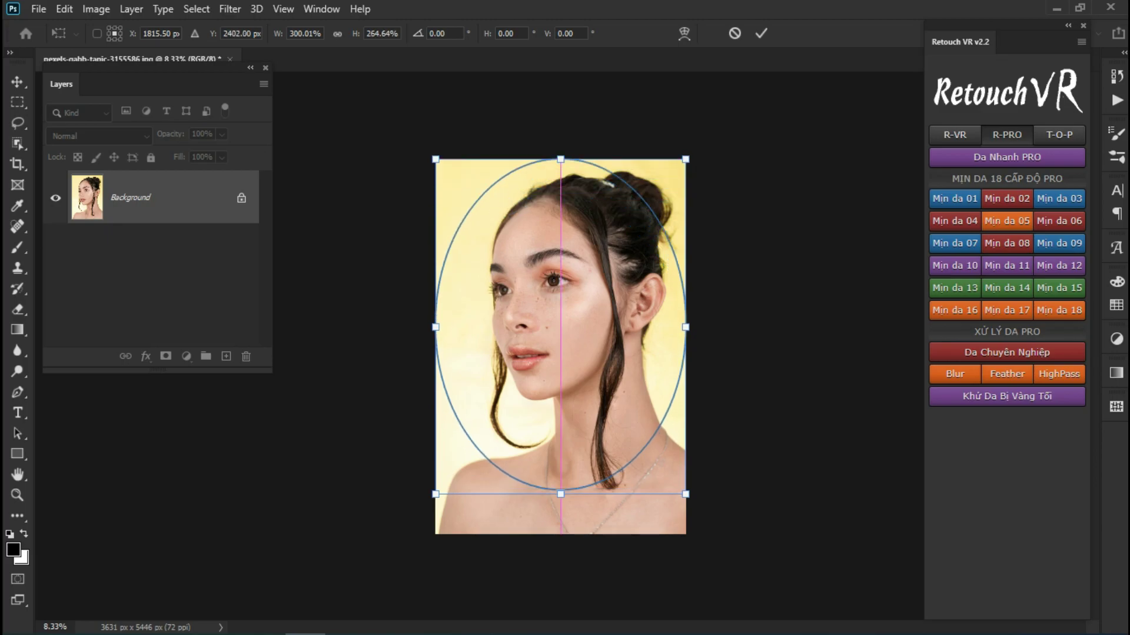
left_click_drag(435, 494, 422, 540)
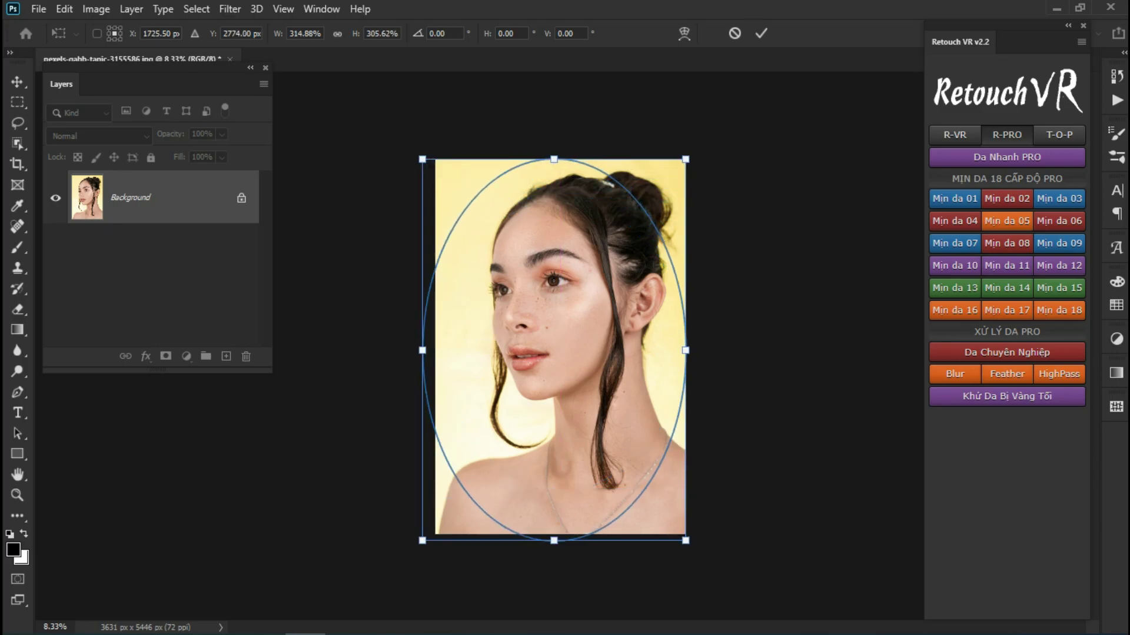
left_click_drag(686, 350, 699, 350)
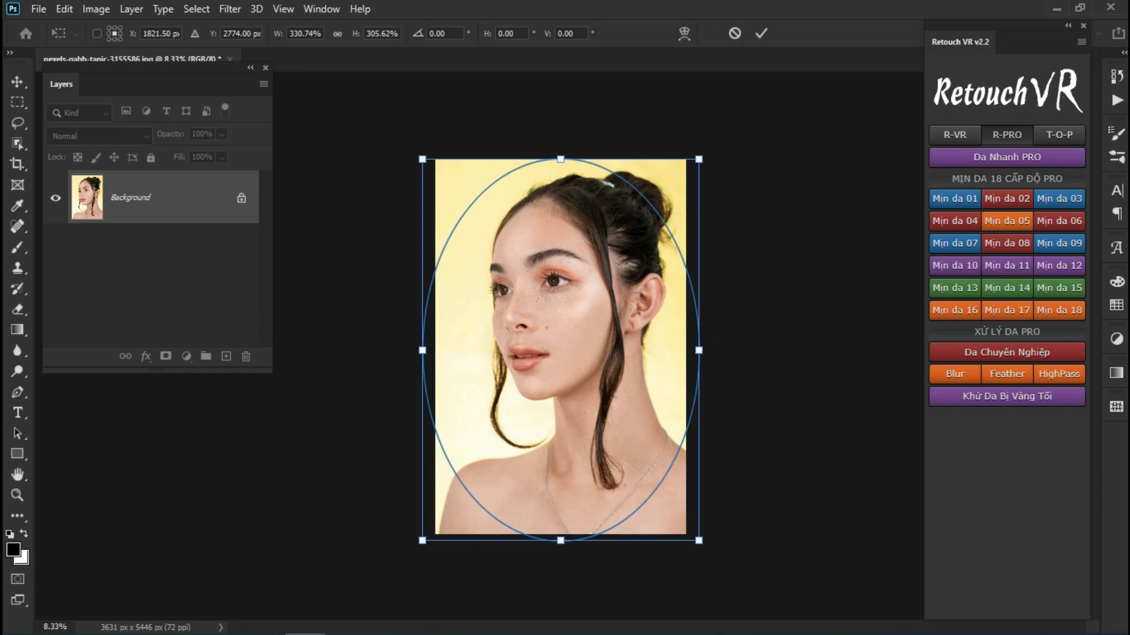
left_click_drag(641, 320, 647, 329)
scroll(648, 329, "up", 2)
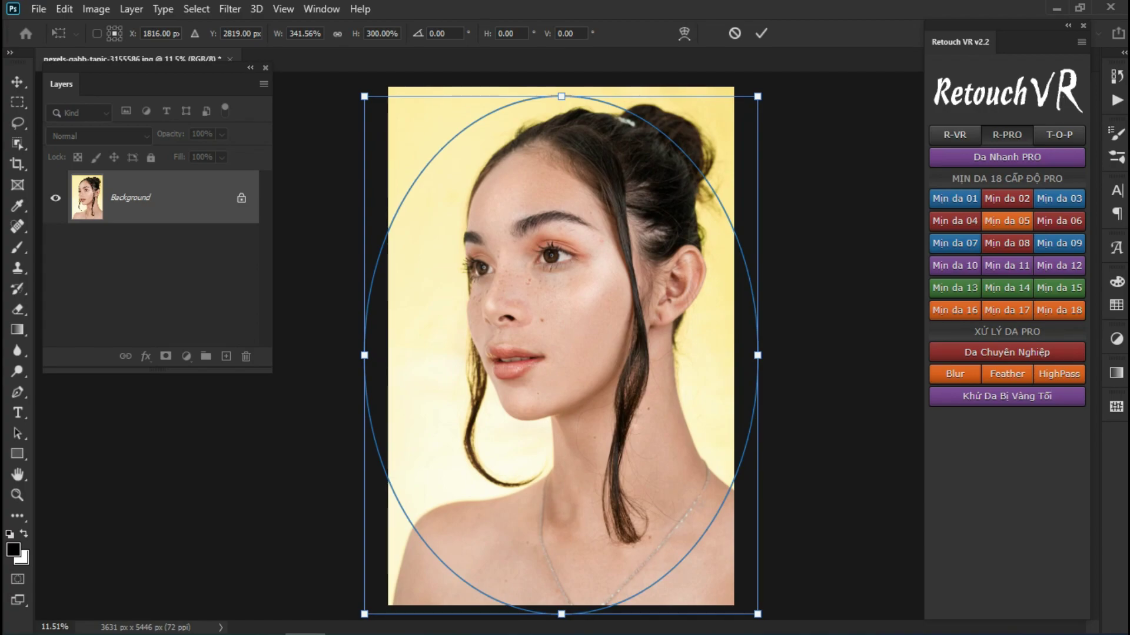
Commit the oval to run the skin smoothing and set a white brush at reduced opacity.
key("Return")
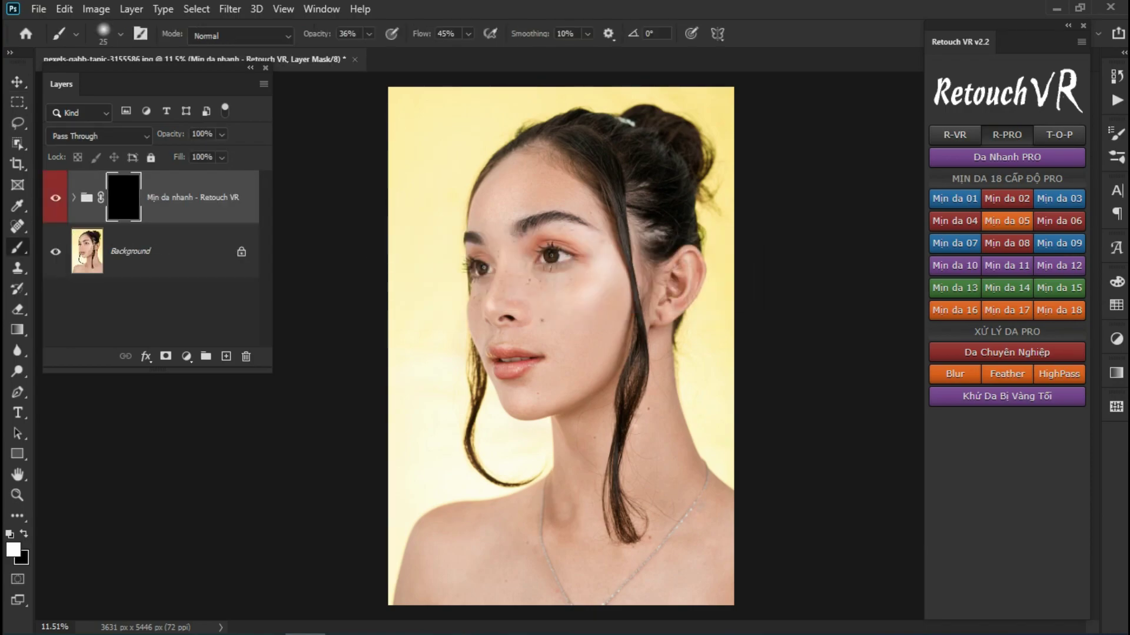
scroll(562, 345, "up", 2)
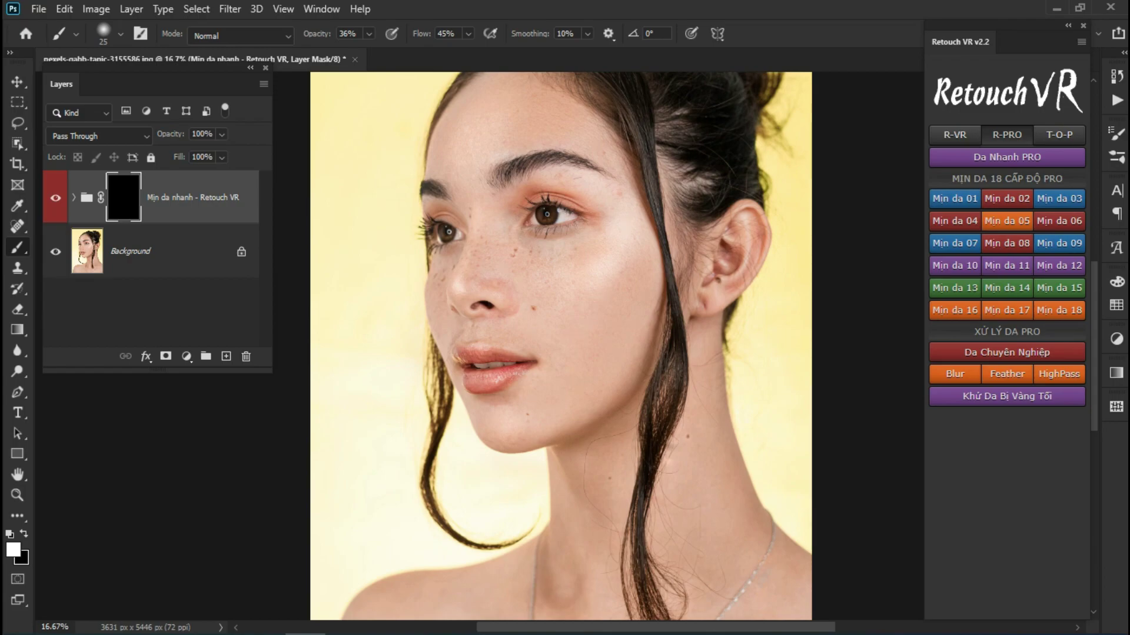
key("0")
key("9")
key("shift+5")
key("shift+3")
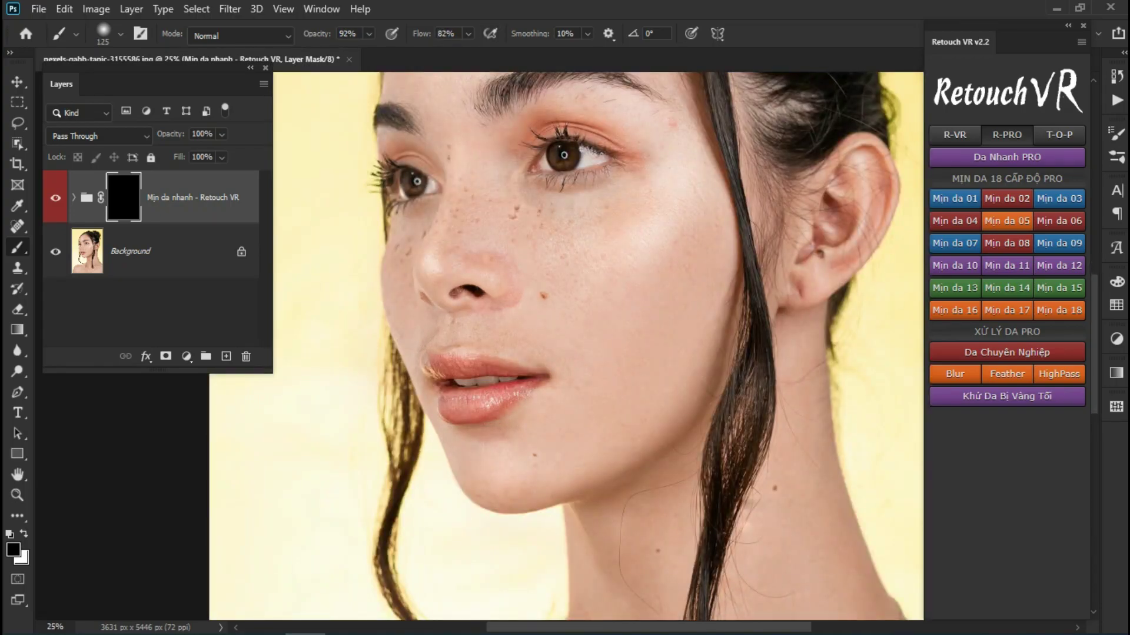
key("x")
Paint the smoothing onto the face, neck and shoulder skin, adjusting brush size and opacity to 79%.
left_click(544, 296)
left_click_drag(565, 329, 592, 362)
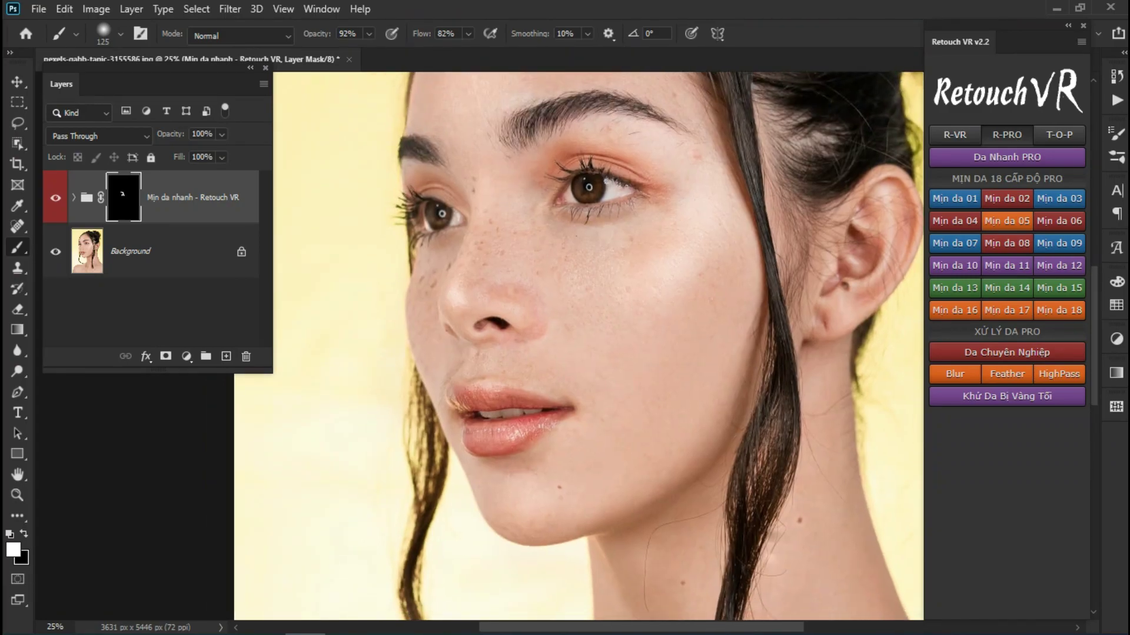
key("bracketleft")
key("bracketleft")
key("bracketleft")
left_click_drag(565, 329, 649, 325)
mouse_move(564, 329)
left_mouse_down()
mouse_move(565, 372)
mouse_move(514, 409)
left_mouse_up()
key("8")
key("6")
mouse_move(564, 330)
left_mouse_down()
mouse_move(559, 382)
mouse_move(555, 281)
left_mouse_up()
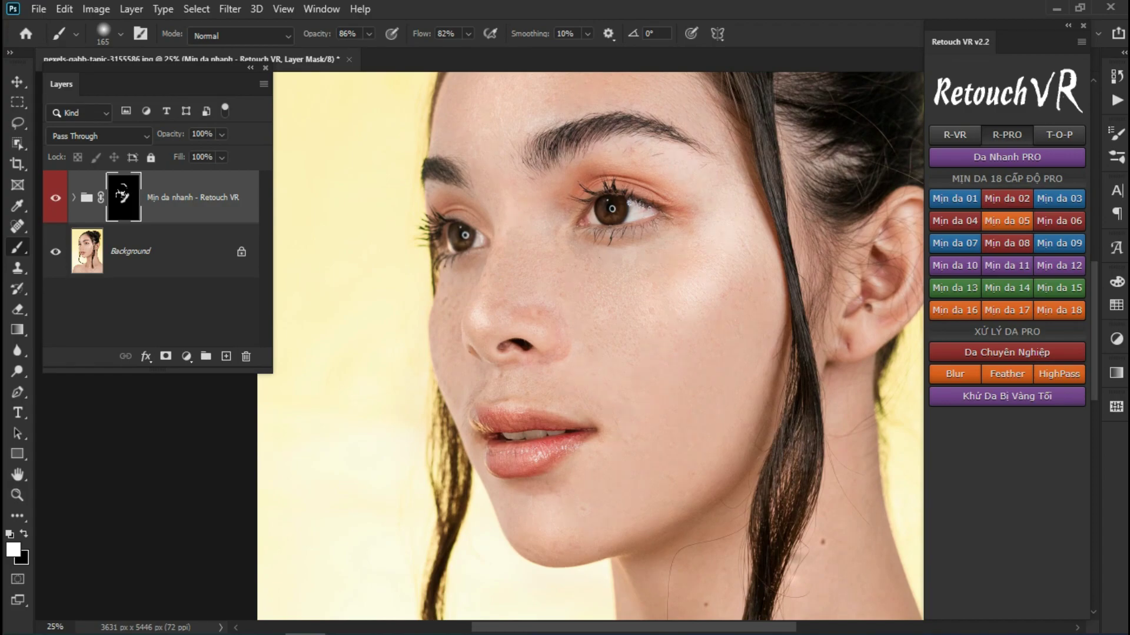
key("8")
key("5")
key("7")
key("9")
left_click_drag(694, 361, 668, 361)
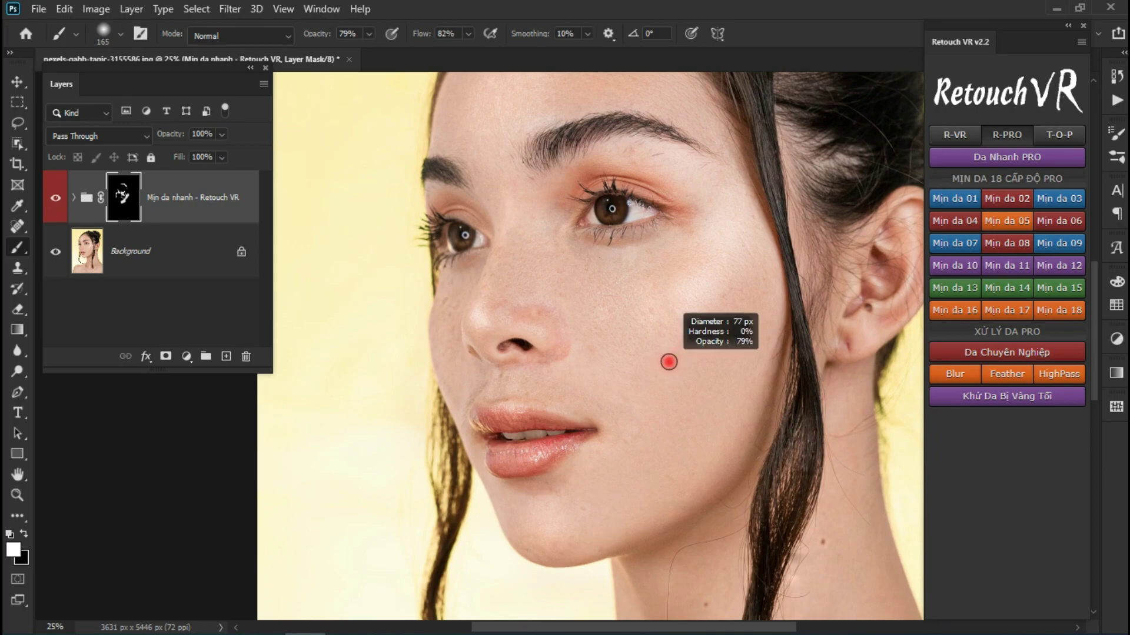
Zoom in on the face and toggle the skin-smoothing group off, on, and off to compare.
scroll(668, 360, "up", 2)
scroll(589, 347, "down", 3)
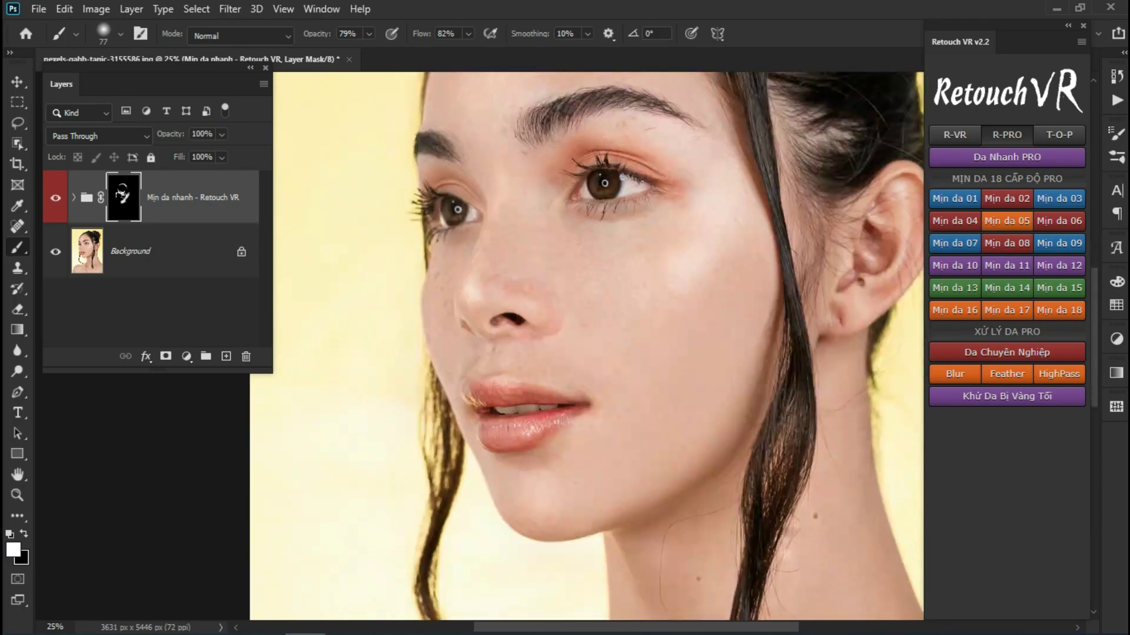
scroll(589, 347, "down", 3)
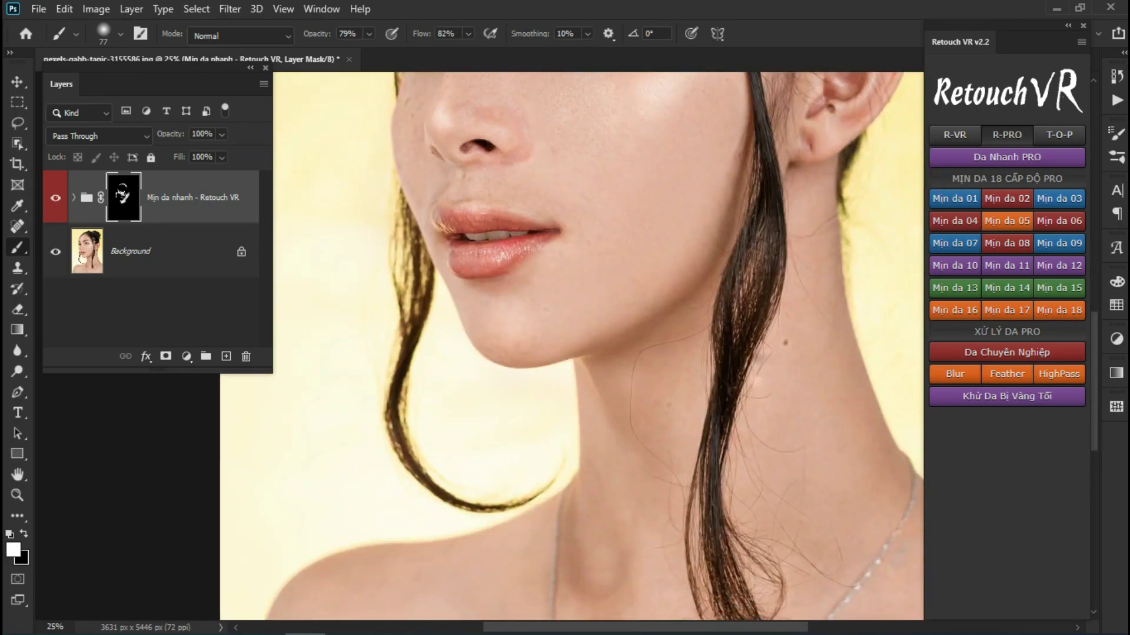
scroll(588, 347, "down", 2)
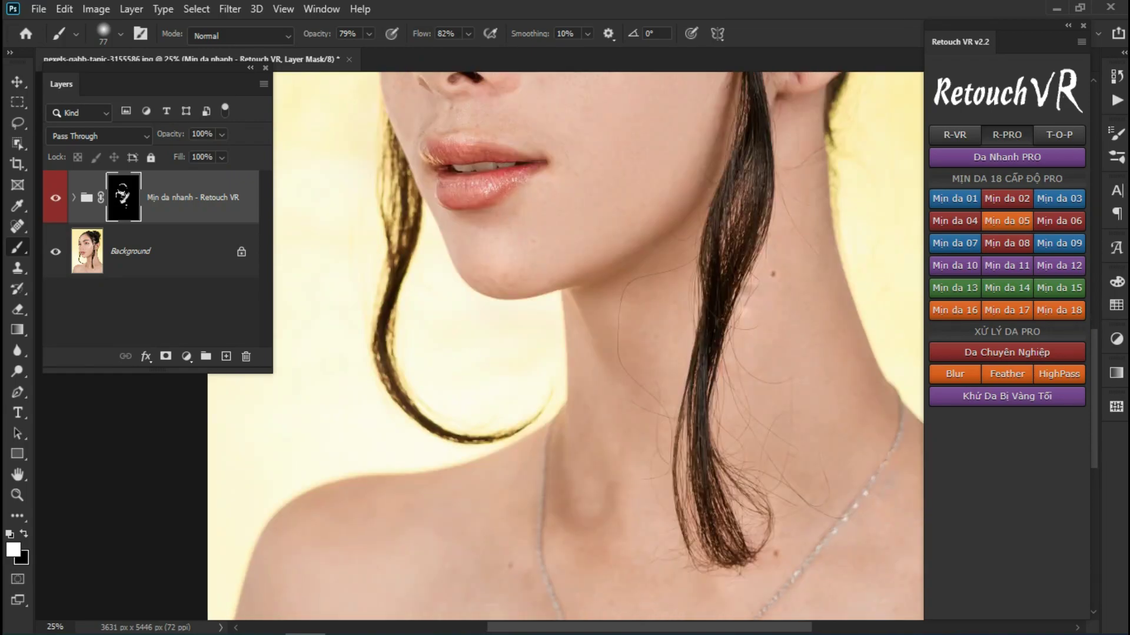
scroll(589, 348, "down", 3)
scroll(553, 311, "down", 1)
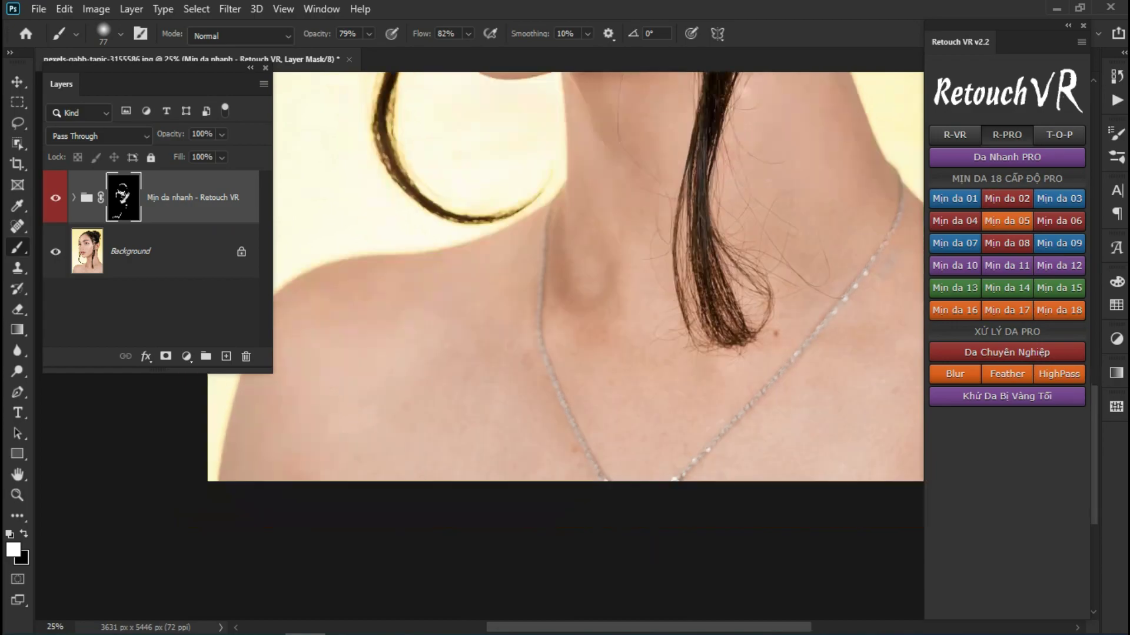
scroll(553, 312, "down", 1)
scroll(553, 312, "down", 1)
scroll(553, 311, "down", 1)
key("ctrl+plus")
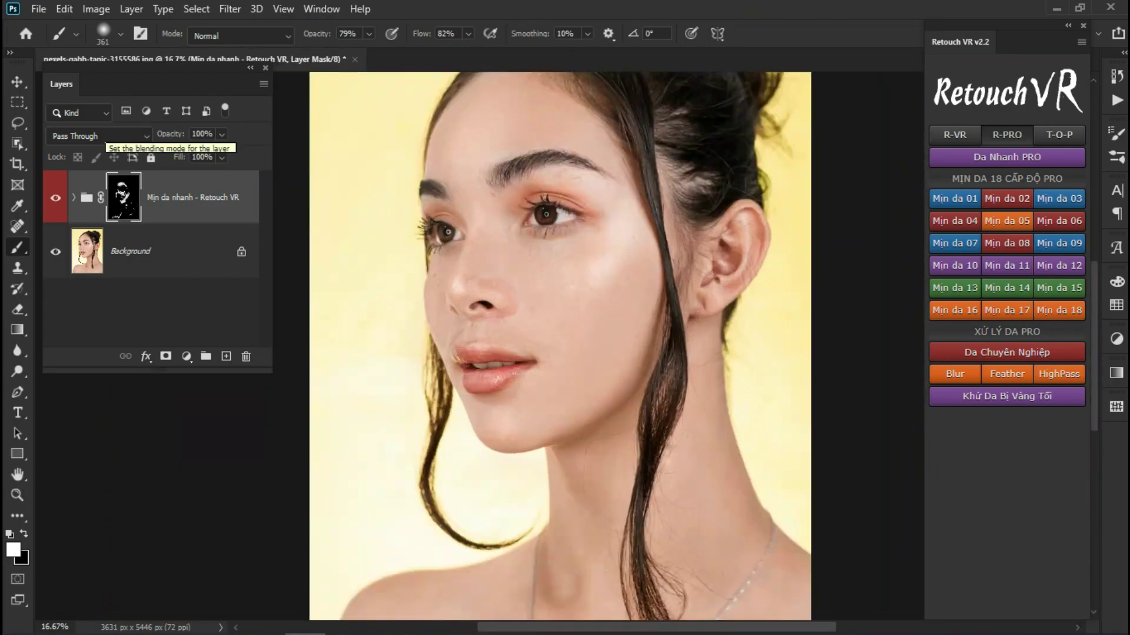
left_click(55, 197)
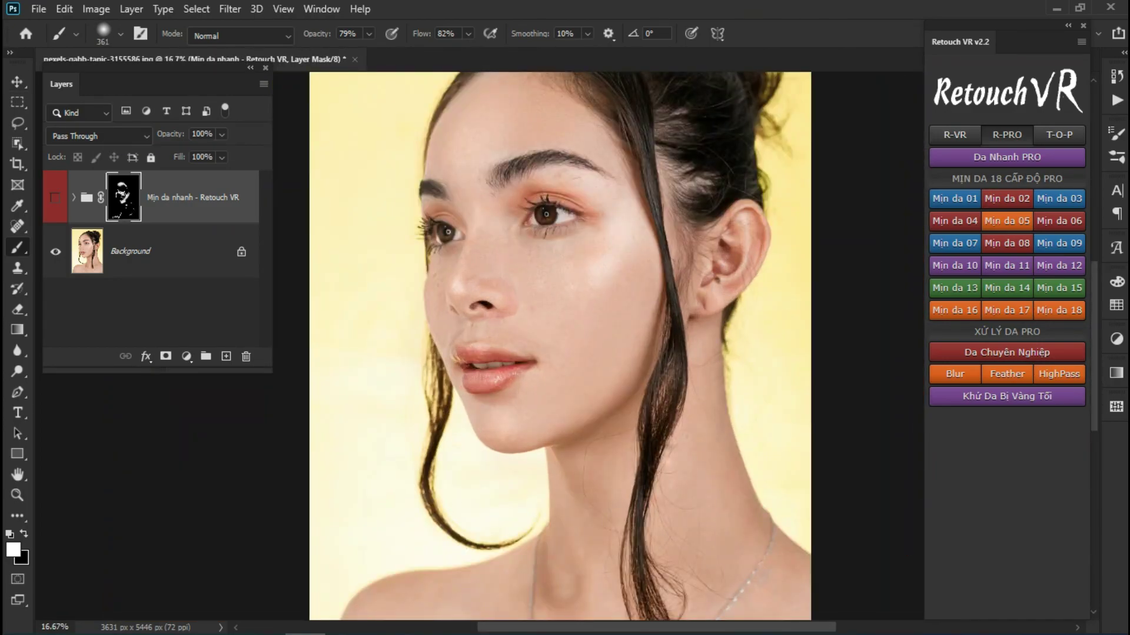
left_click(55, 198)
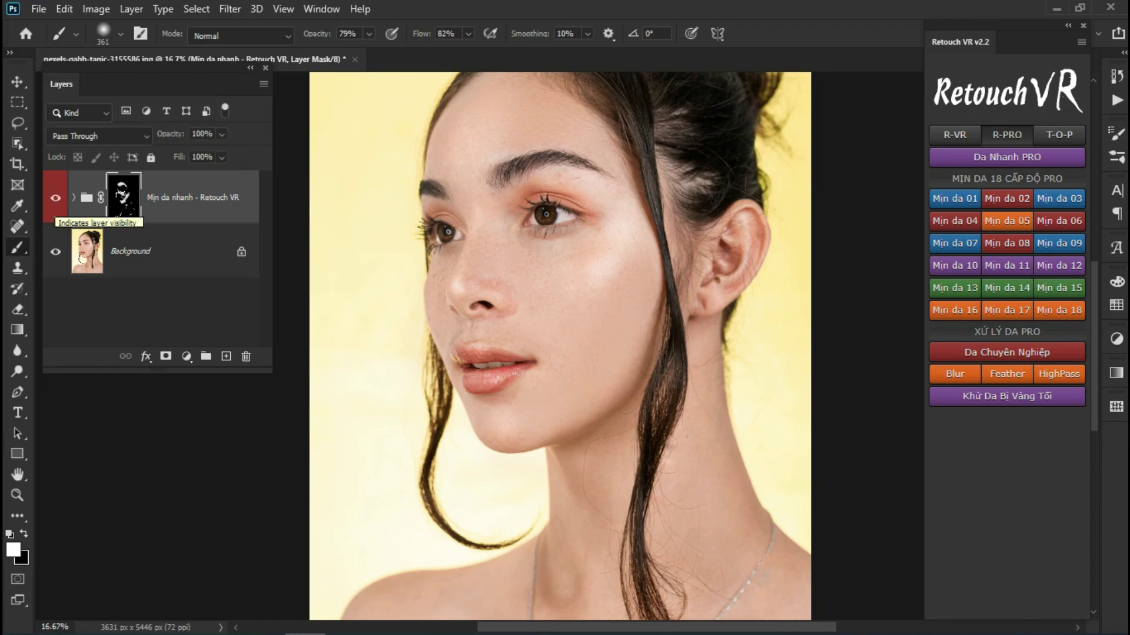
left_click(55, 197)
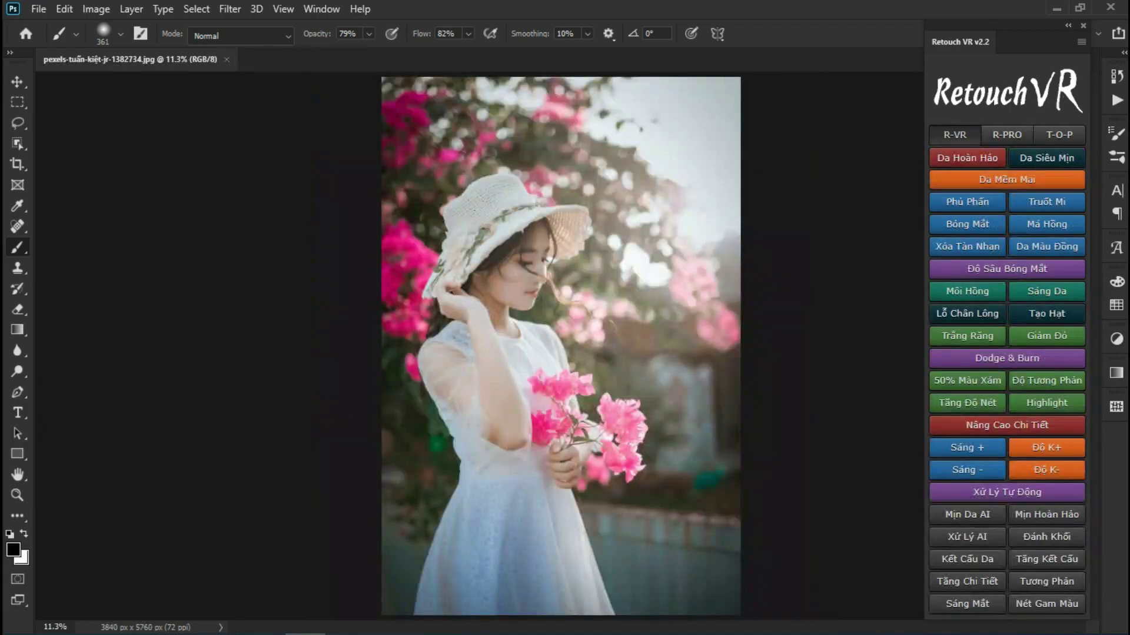
Show Retouch VR's R-PRO presets, select the Move tool, and open the T-O-P blend and typography tab.
left_click(1006, 134)
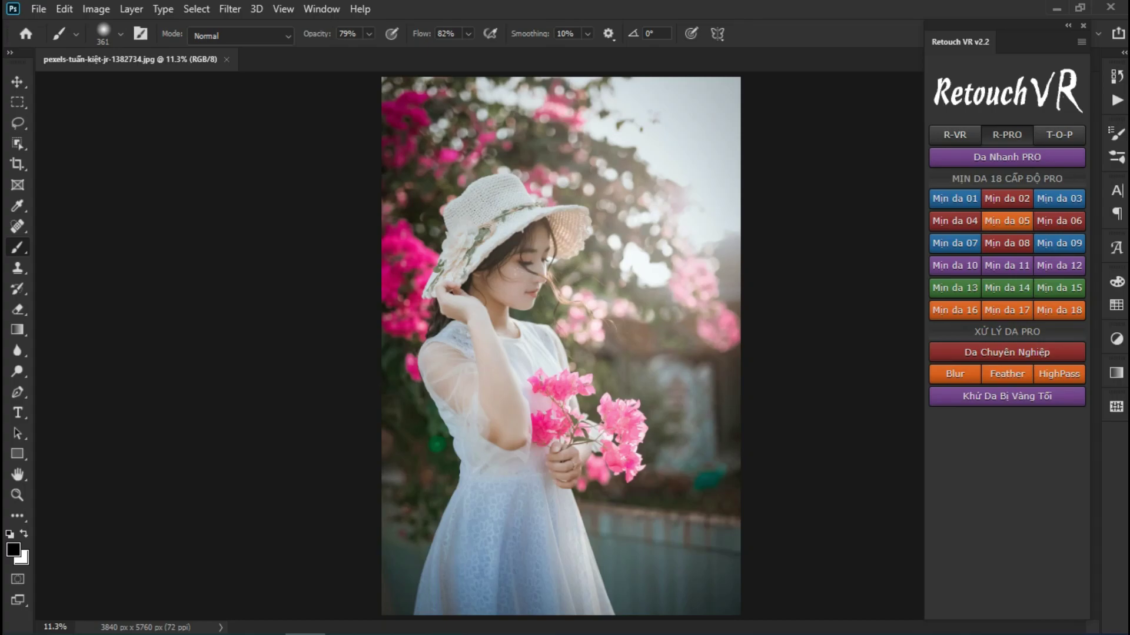
key("v")
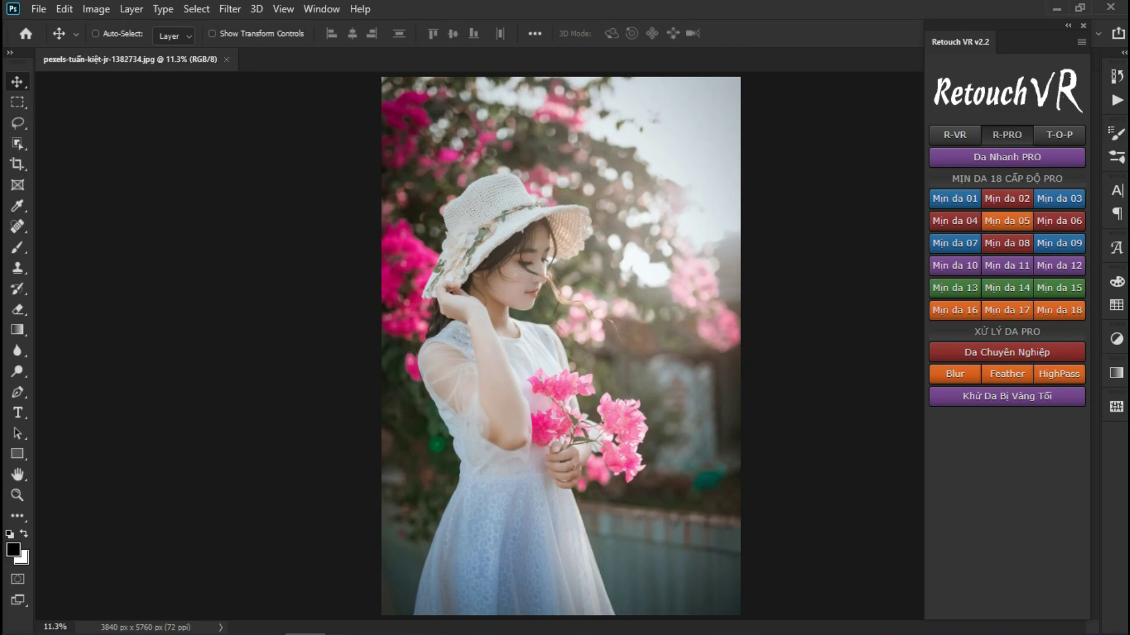
left_click(1059, 135)
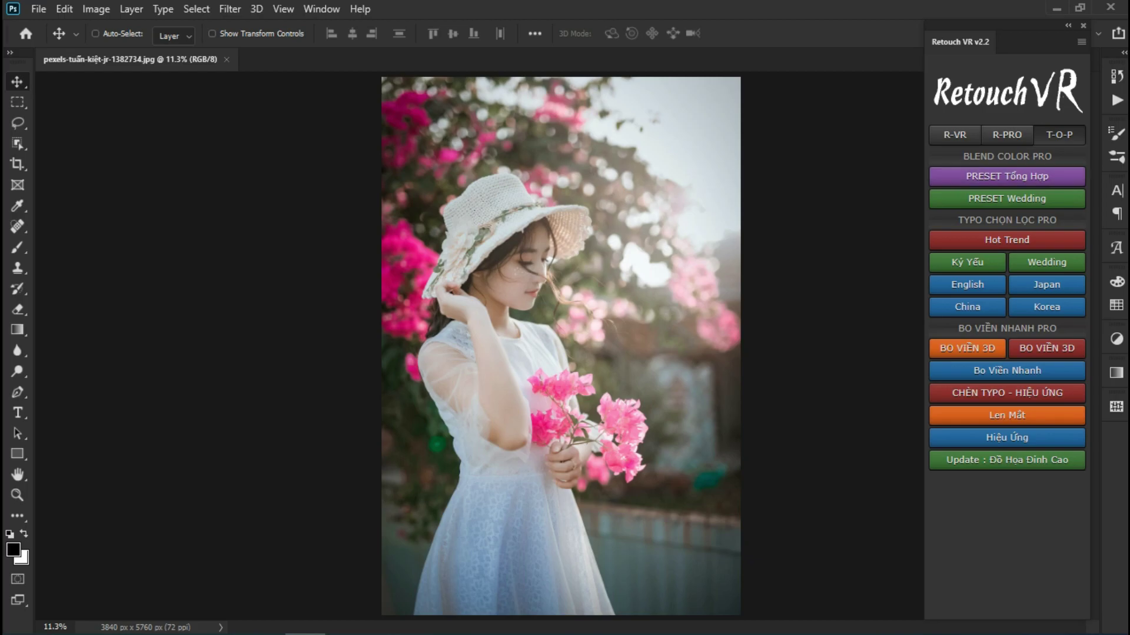
Open Blend Color Pro and browse the Wedding, Kỷ Yếu, Nhật Bản, Trung Quốc and Film preset tabs.
left_click(1006, 176)
left_click_drag(542, 54, 851, 9)
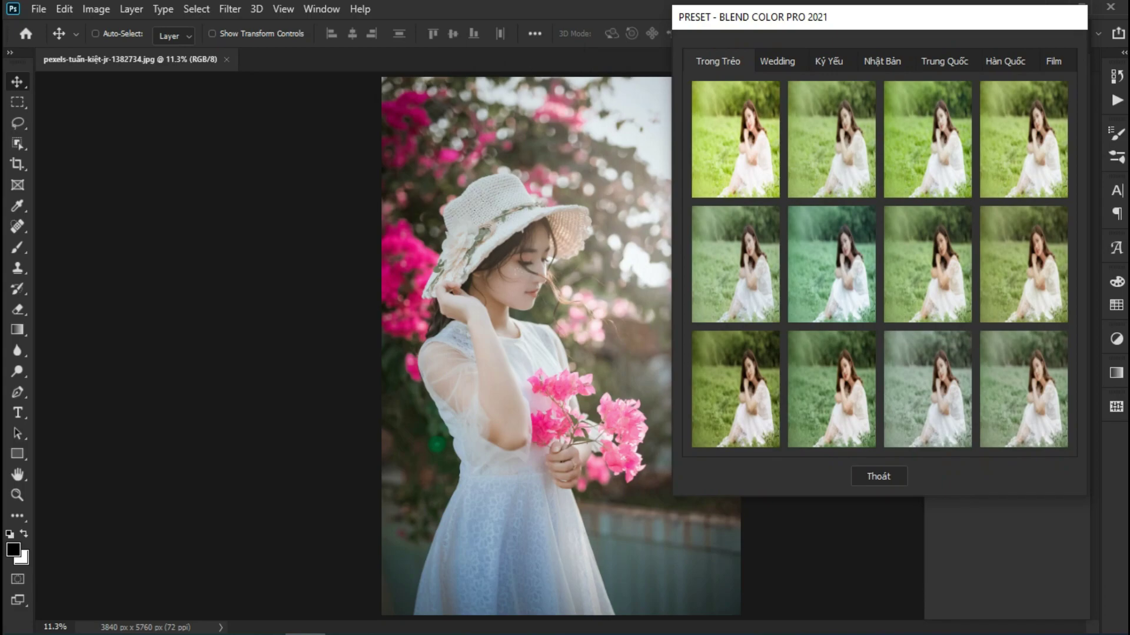
left_click(777, 61)
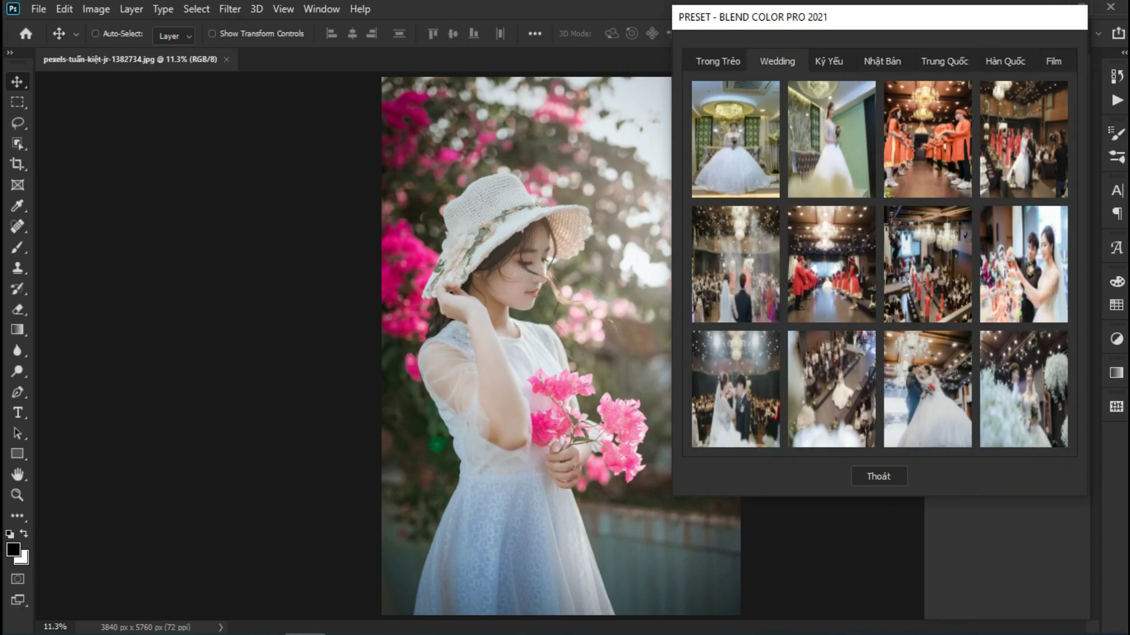
left_click(828, 61)
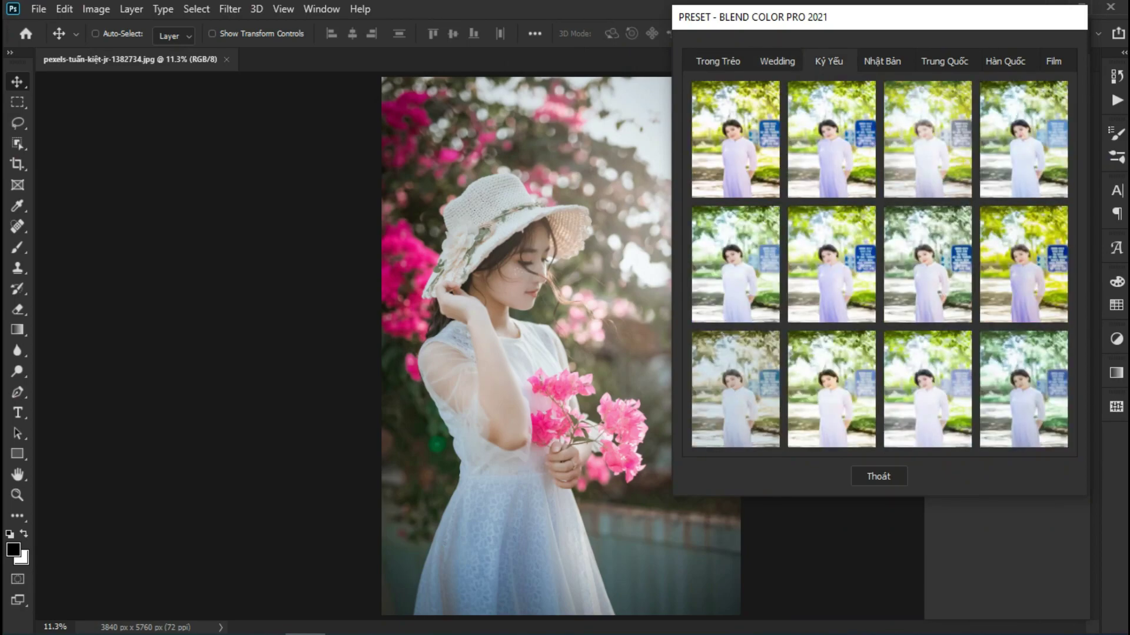
left_click(882, 62)
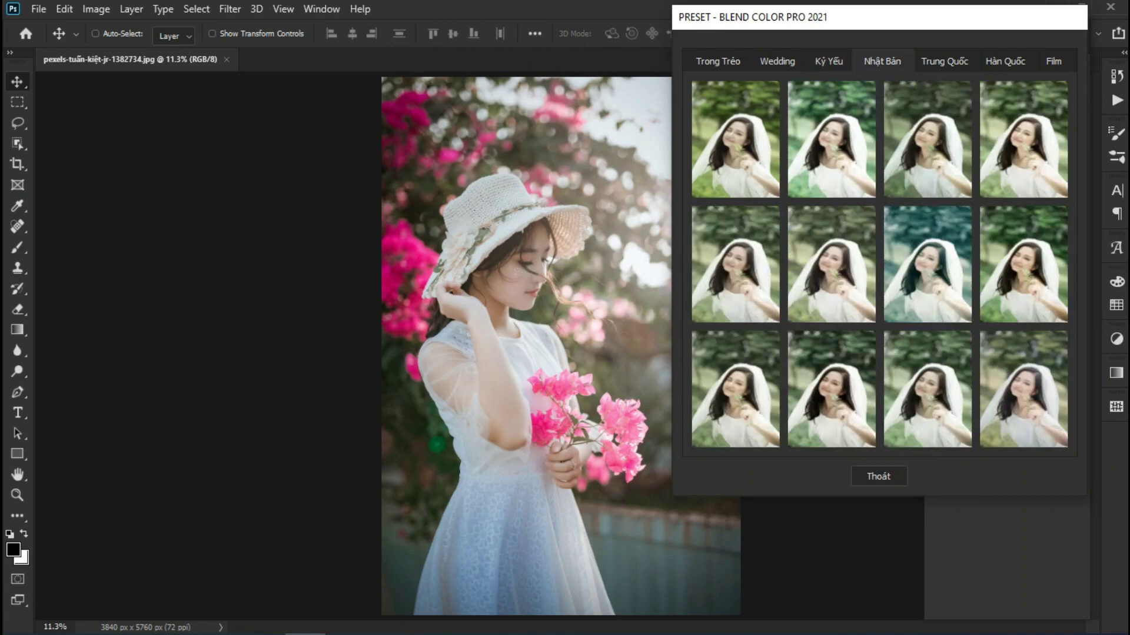
left_click(944, 61)
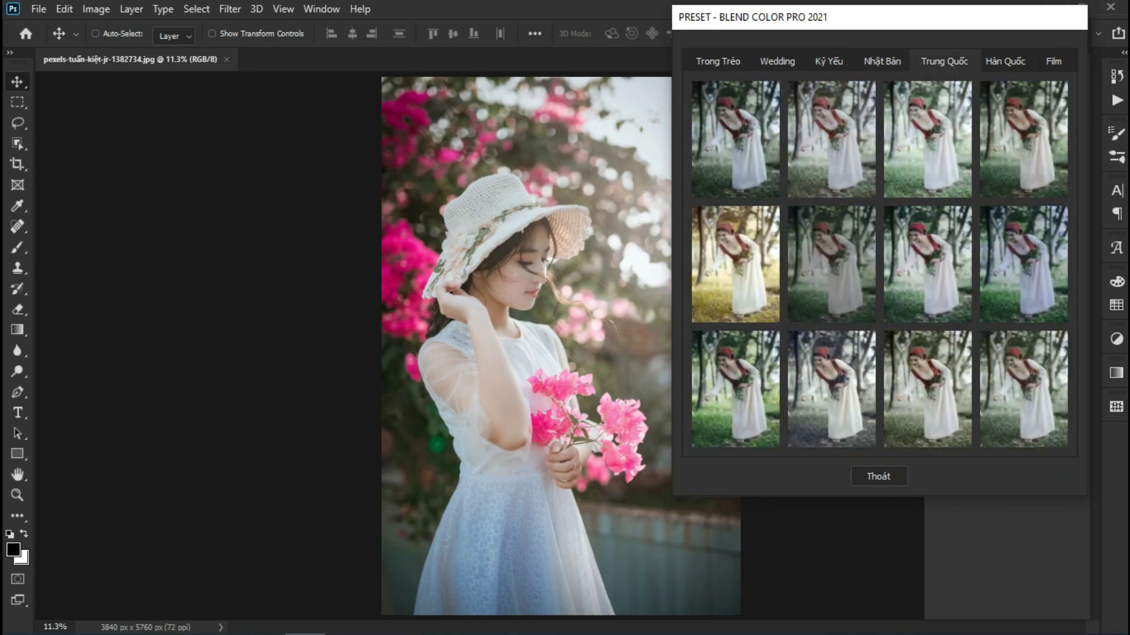
left_click(1005, 61)
left_click(1054, 62)
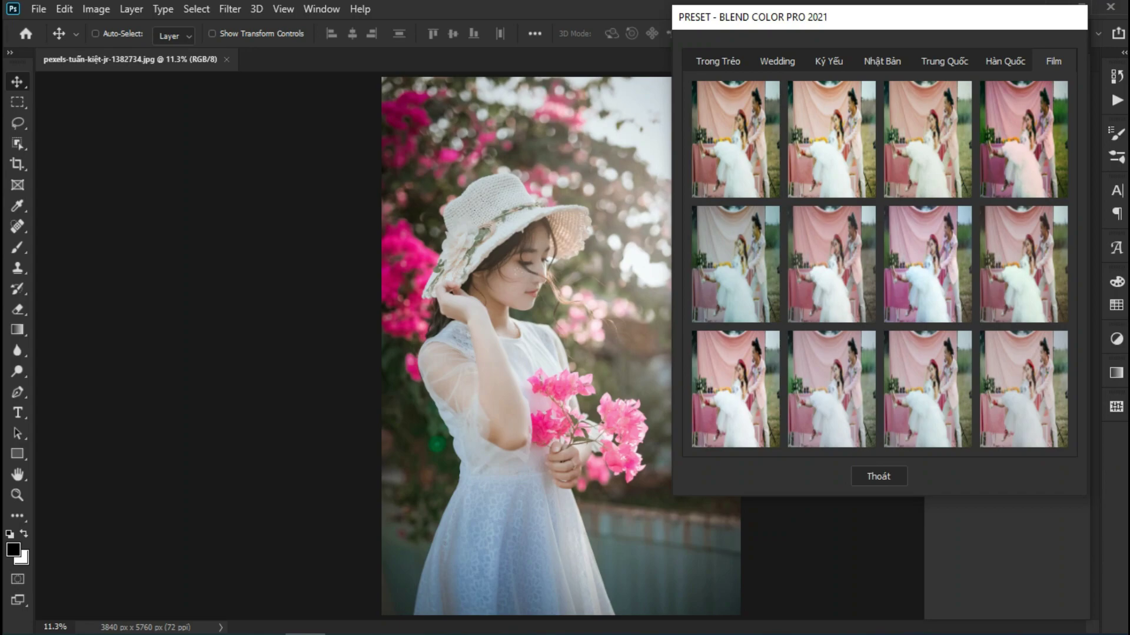
Apply the first Hàn Quốc preset, bringing its grade up in Camera Raw.
left_click(1005, 61)
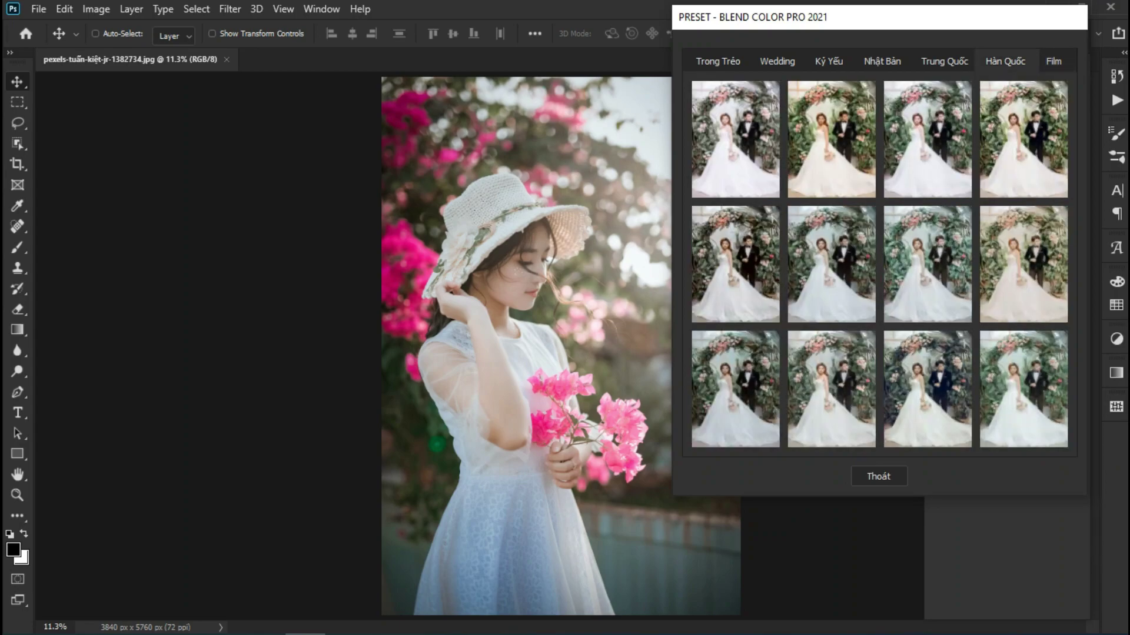
left_click_drag(971, 20, 998, 16)
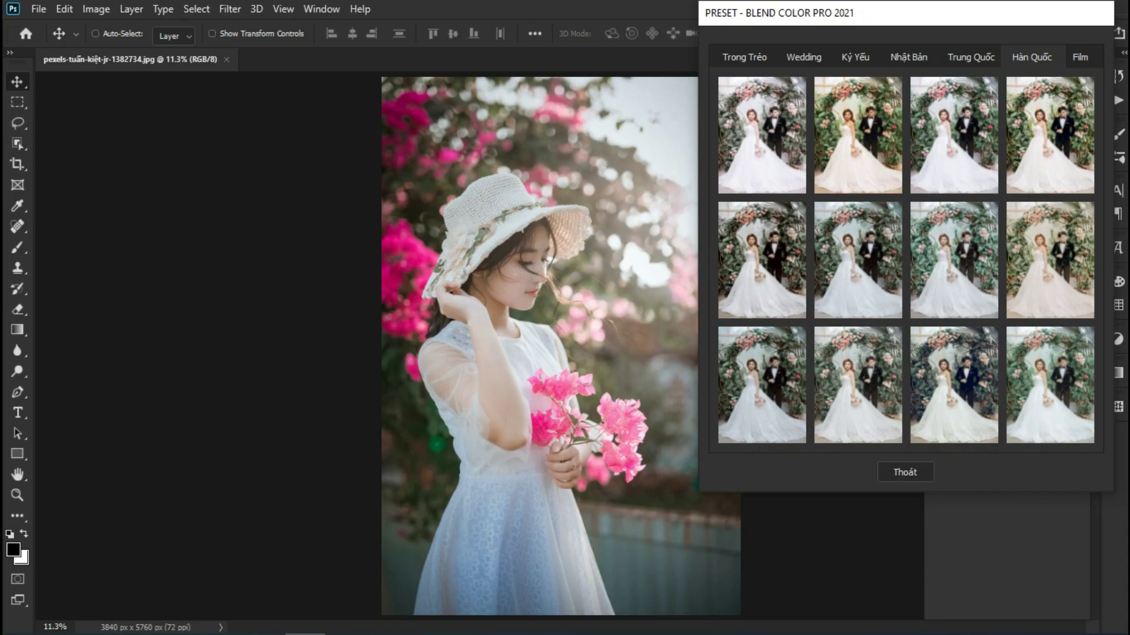
left_click(762, 135)
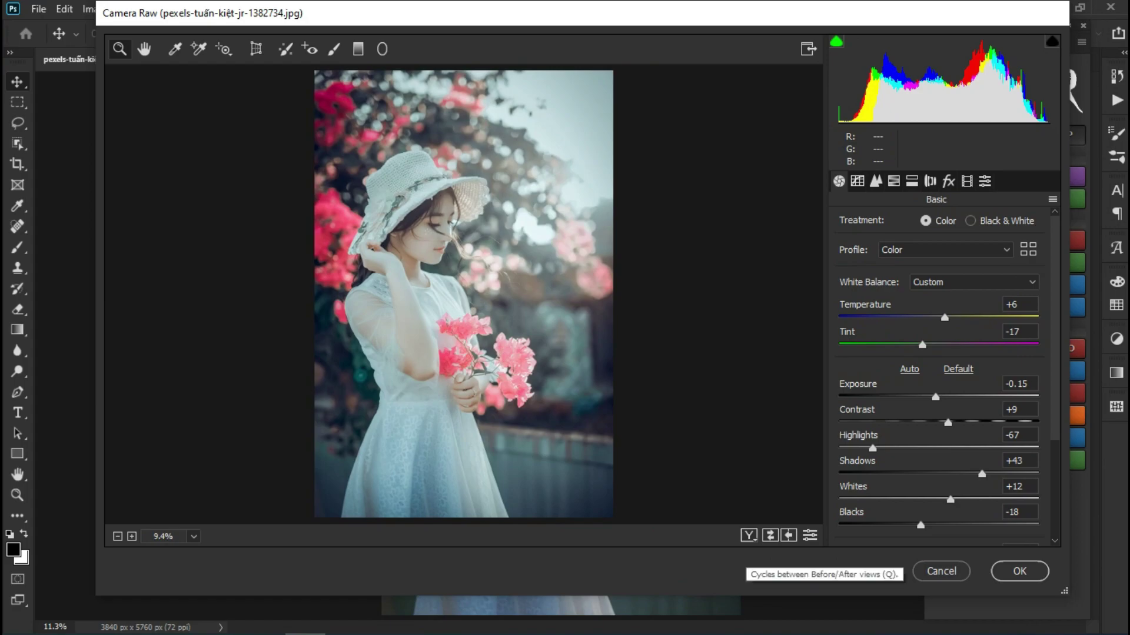
Compare before/after, lower Shadows to -30, and apply the Camera Raw grade to the hat photo.
left_click(748, 535)
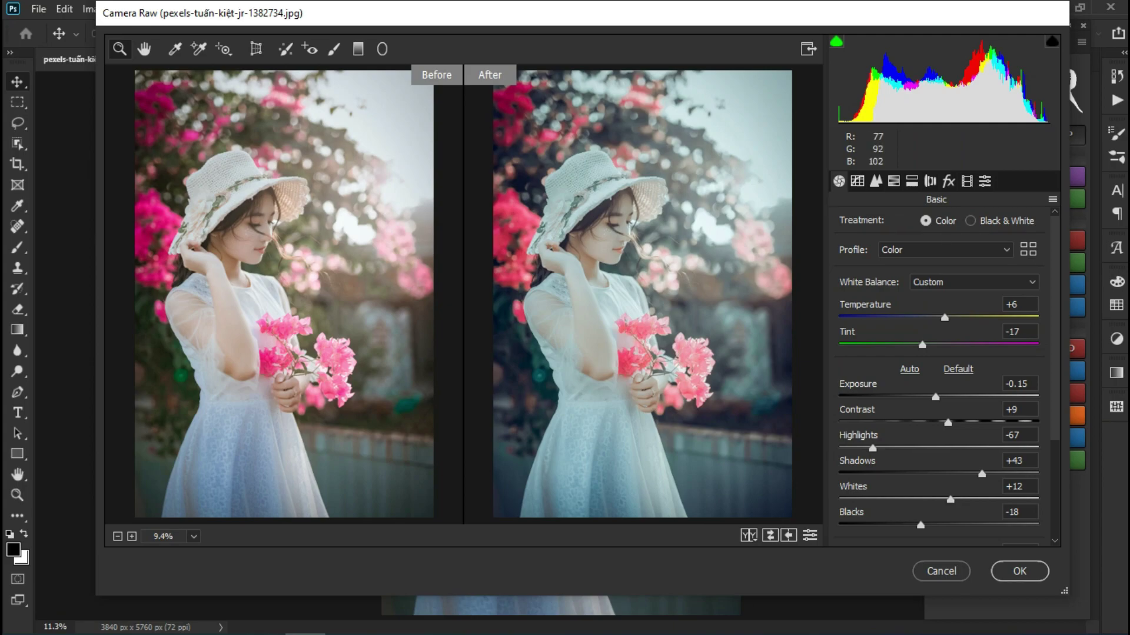
scroll(938, 376, "down", 2)
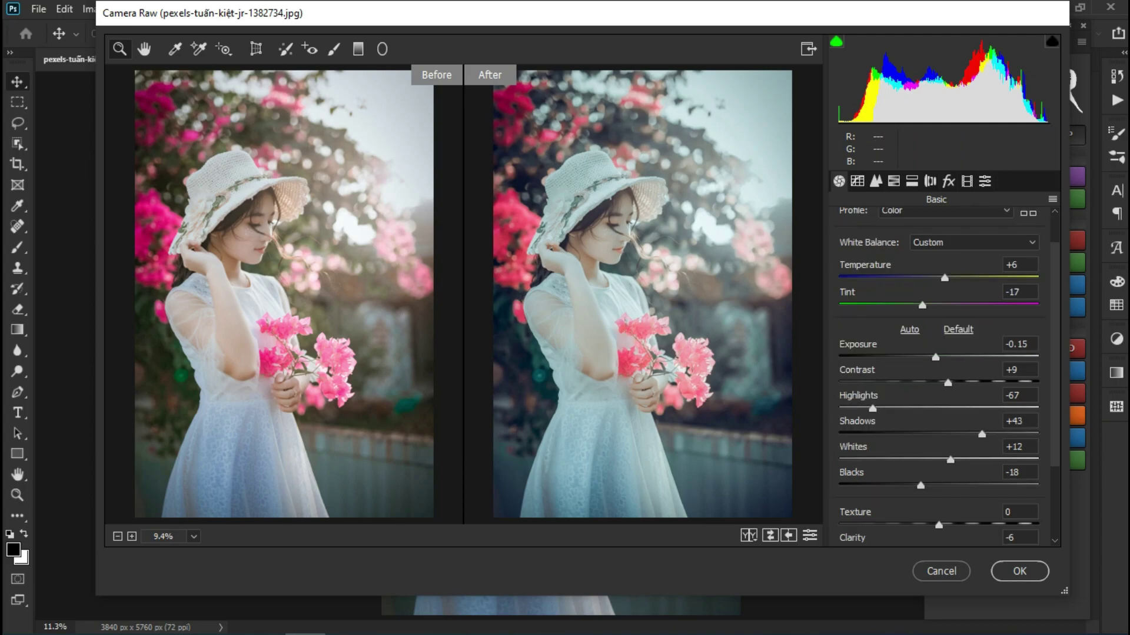
left_click_drag(982, 434, 907, 434)
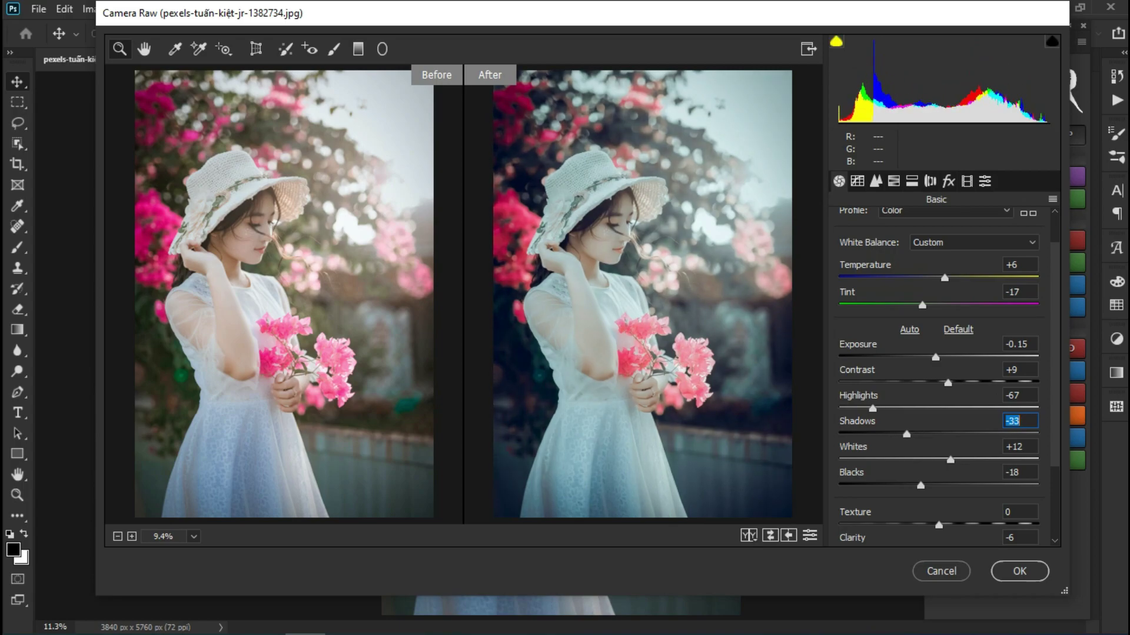
key("Up")
key("Up")
key("Up")
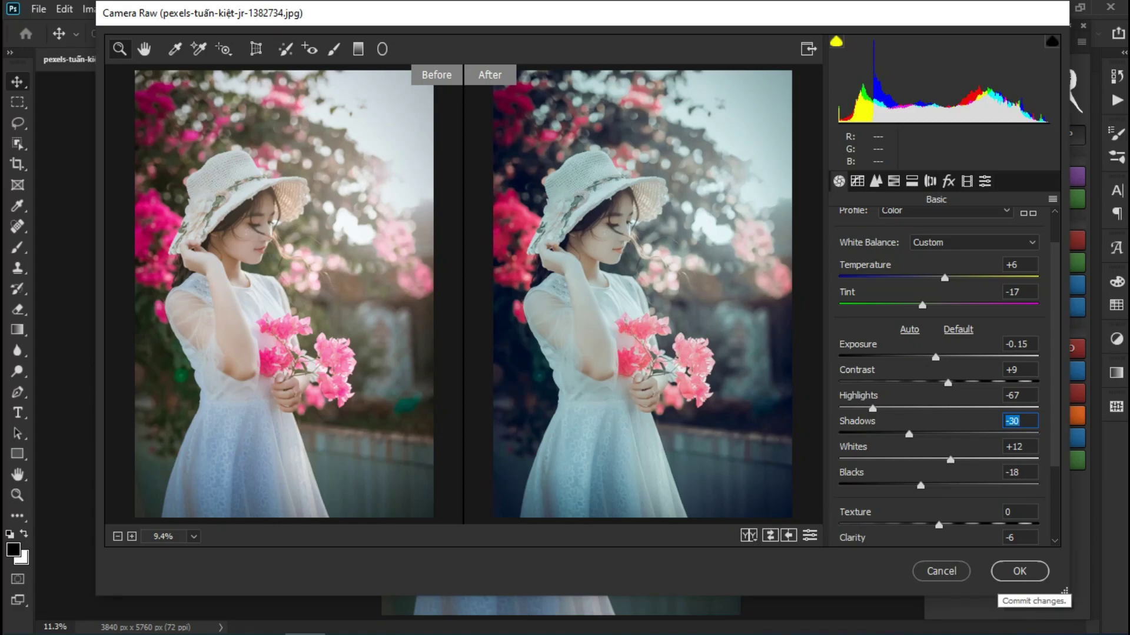
left_click(1012, 576)
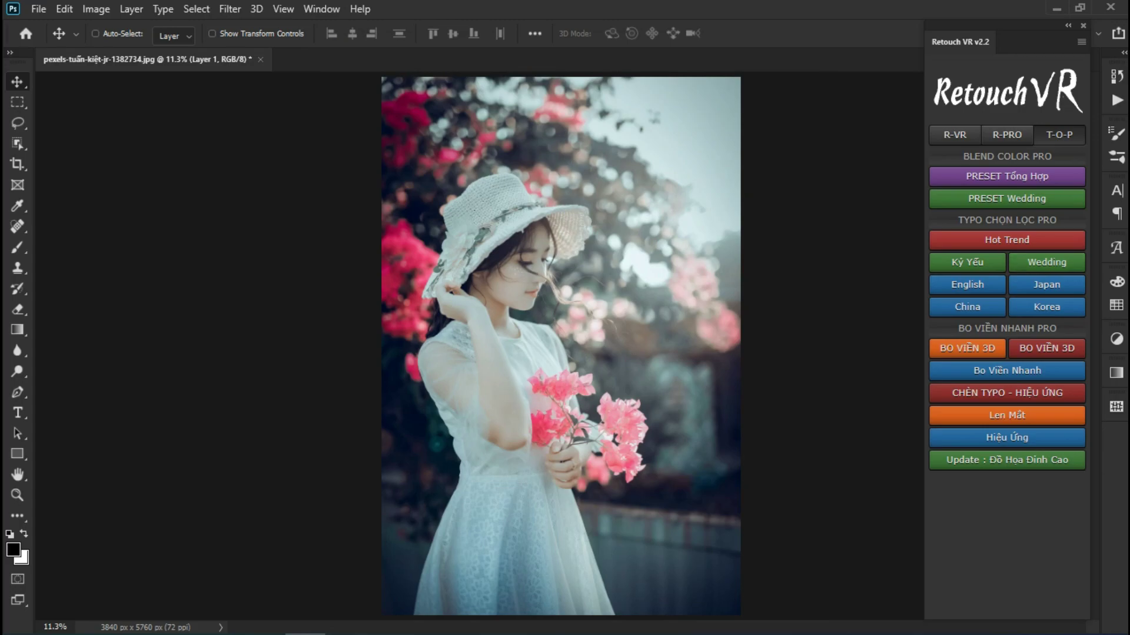
Place the 외출 Korean calligraphy from Typo › Korea, enlarge it slightly, and set it beside the flowers.
left_click(967, 262)
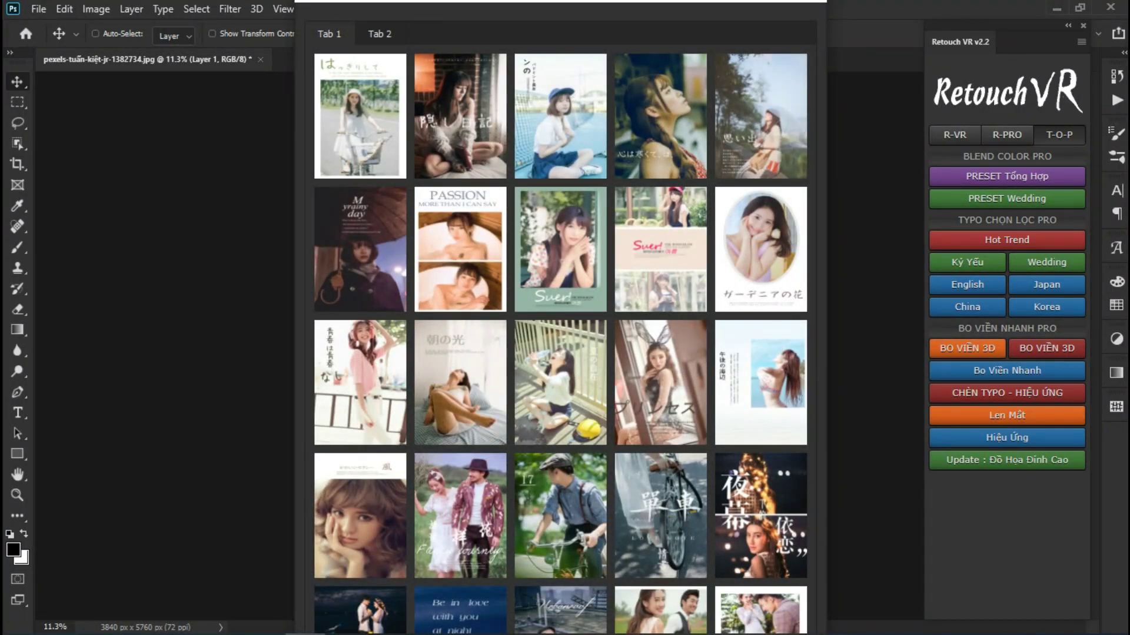
left_click(380, 34)
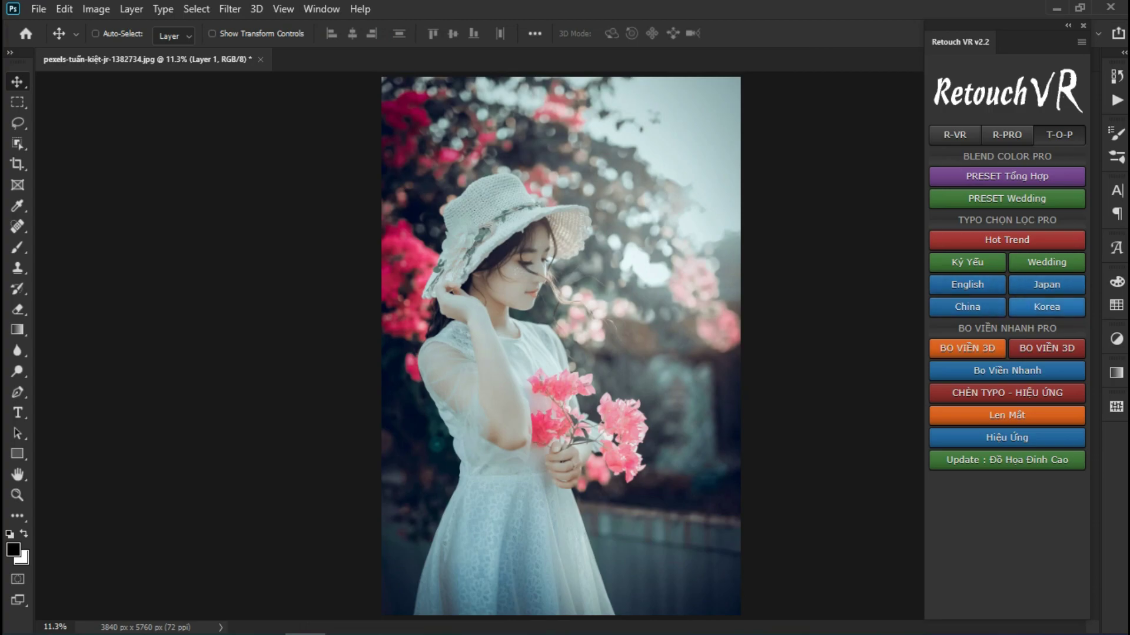
left_click(1046, 307)
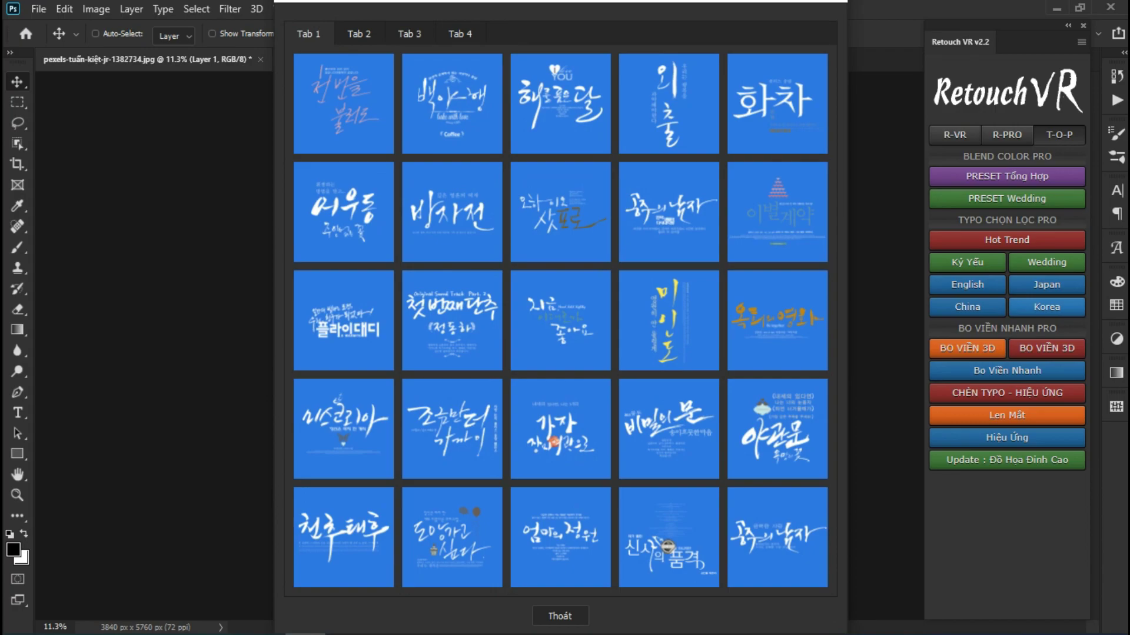
left_click(669, 104)
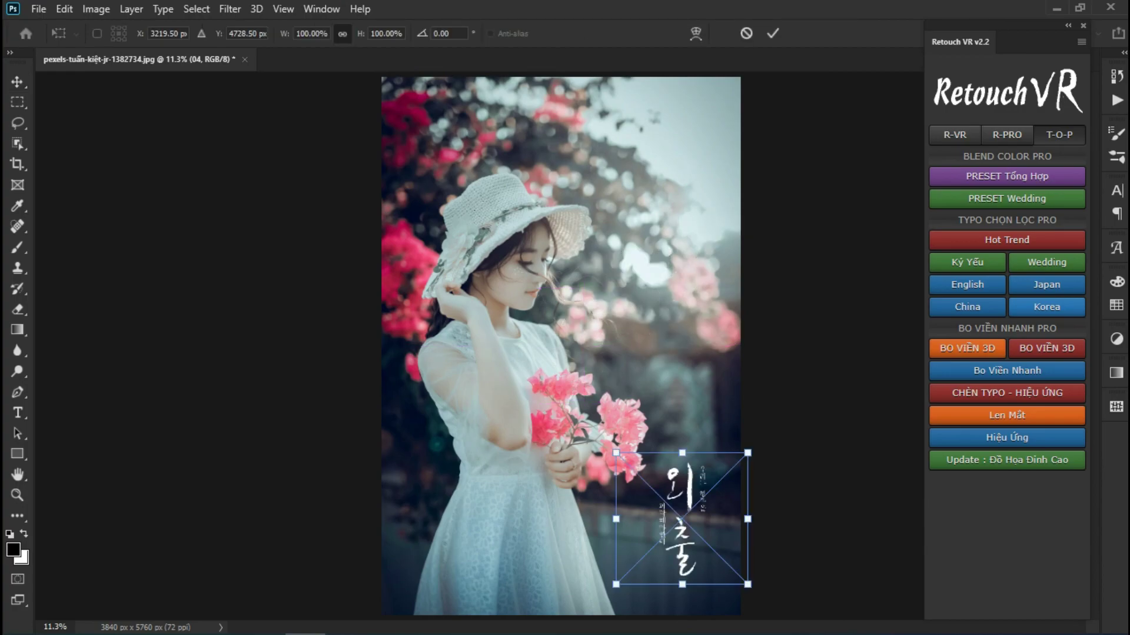
left_click_drag(747, 453, 758, 432)
mouse_move(682, 451)
left_mouse_down()
mouse_move(683, 288)
mouse_move(685, 464)
left_mouse_up()
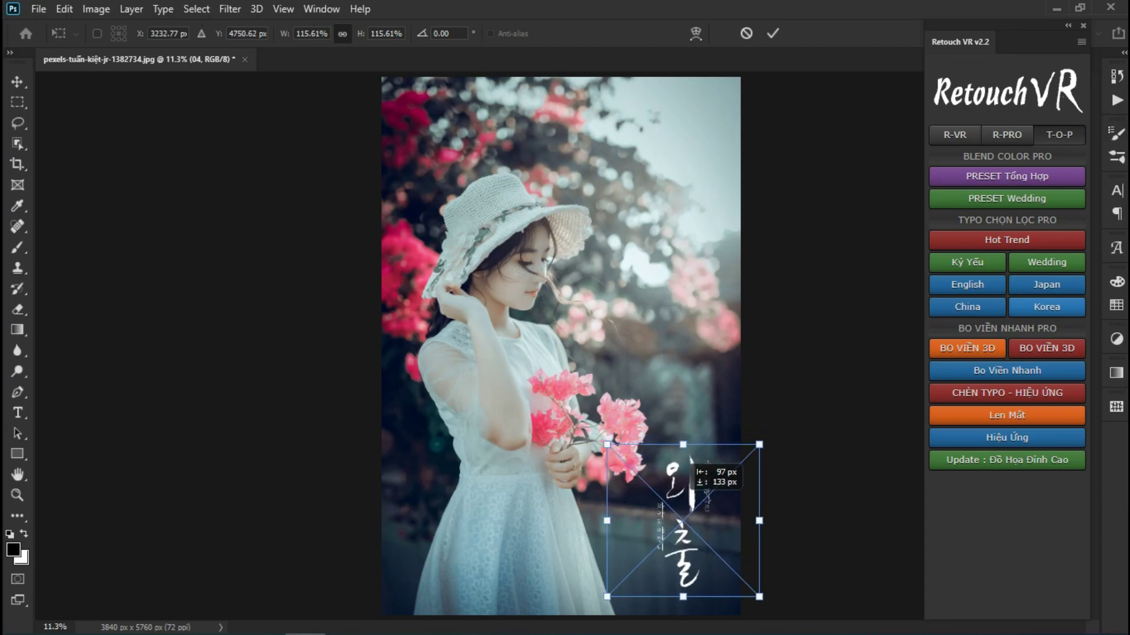
left_click(772, 33)
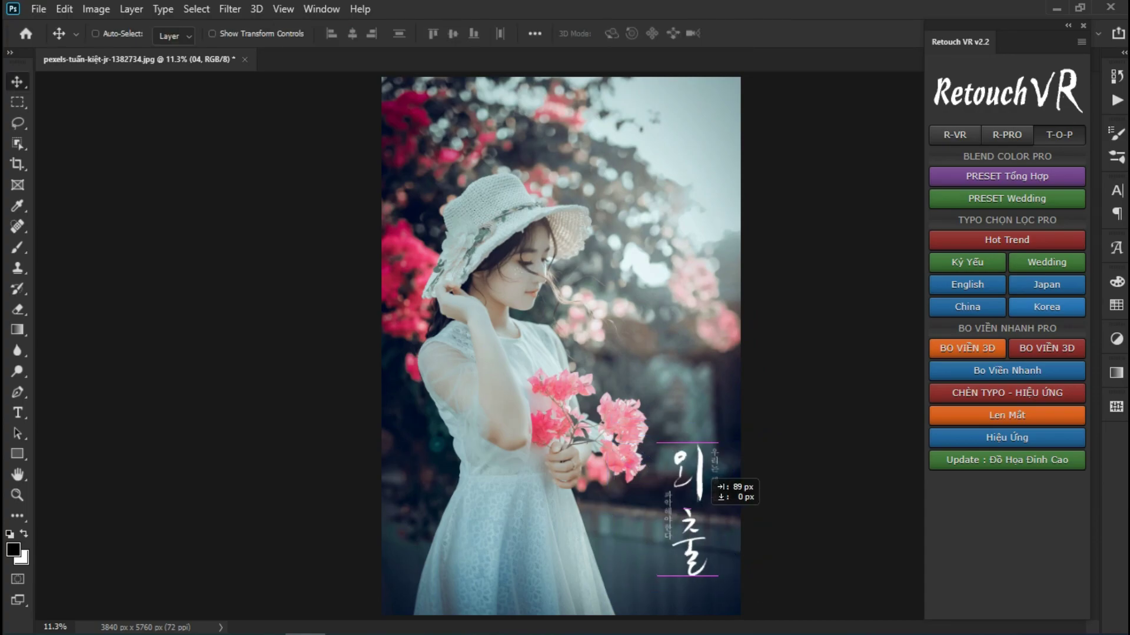
left_click(695, 478)
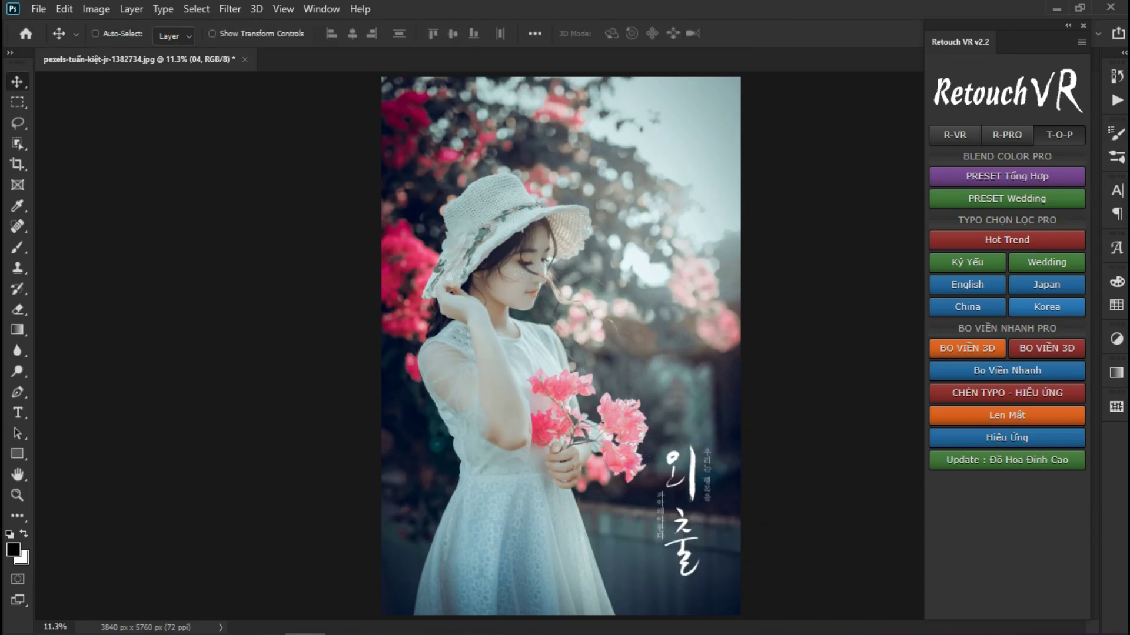
left_click(706, 478)
Browse the BO VIỀN 3D frame sets and apply a 3D paper frame, creating the 'Đồ Họa Đỉnh Cao' document.
left_click(967, 348)
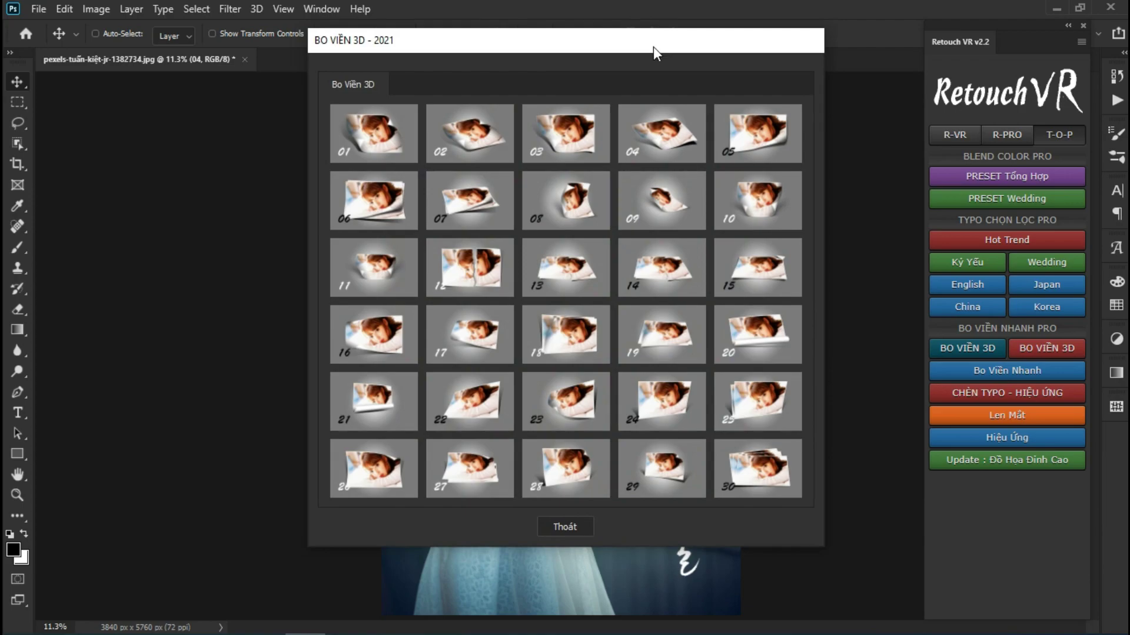
left_click_drag(653, 47, 811, 27)
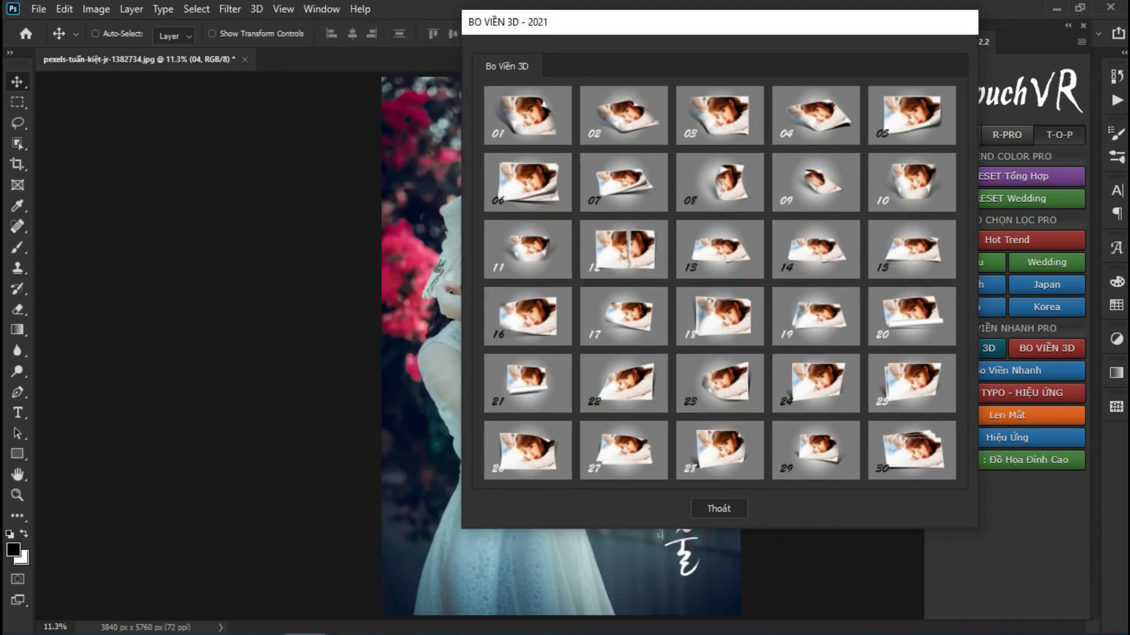
left_click(719, 508)
left_click(1046, 348)
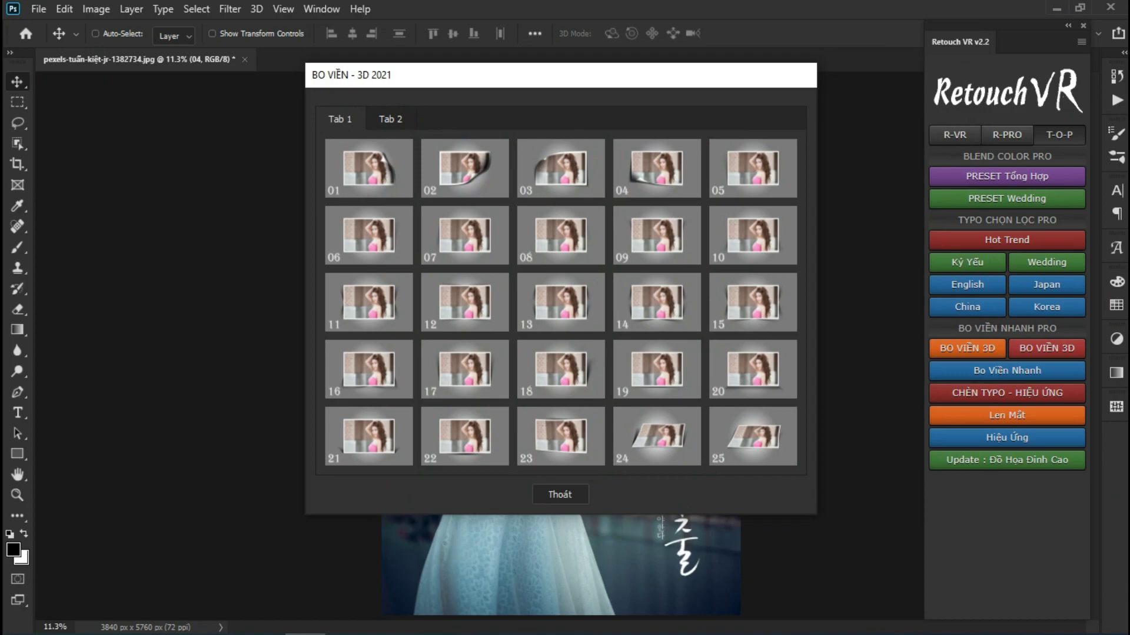
left_click(390, 119)
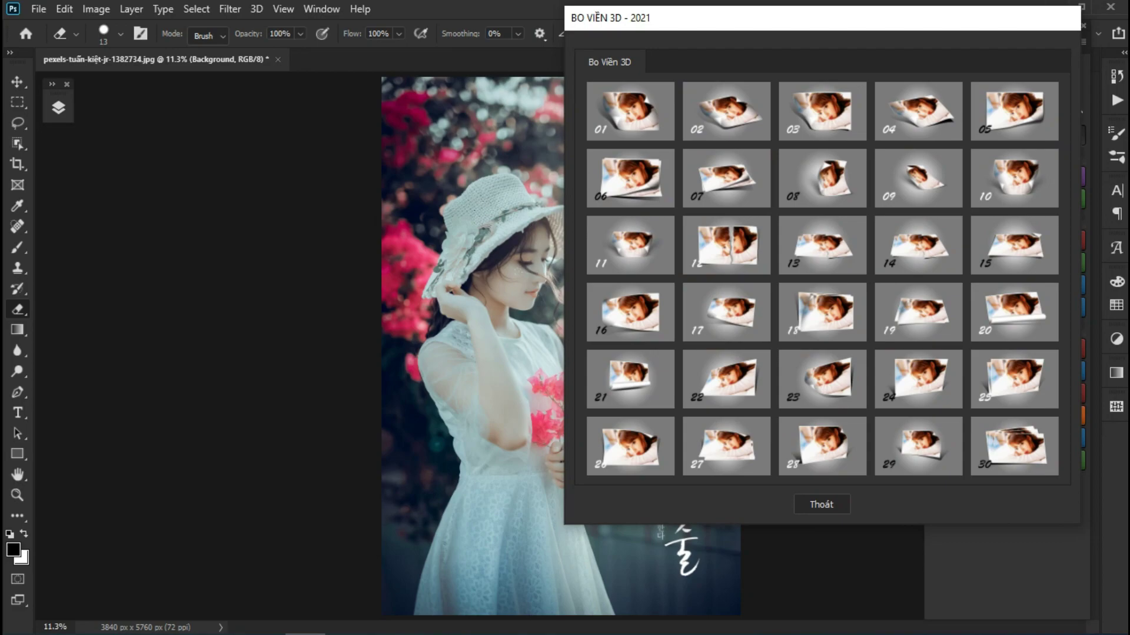
left_click(918, 177)
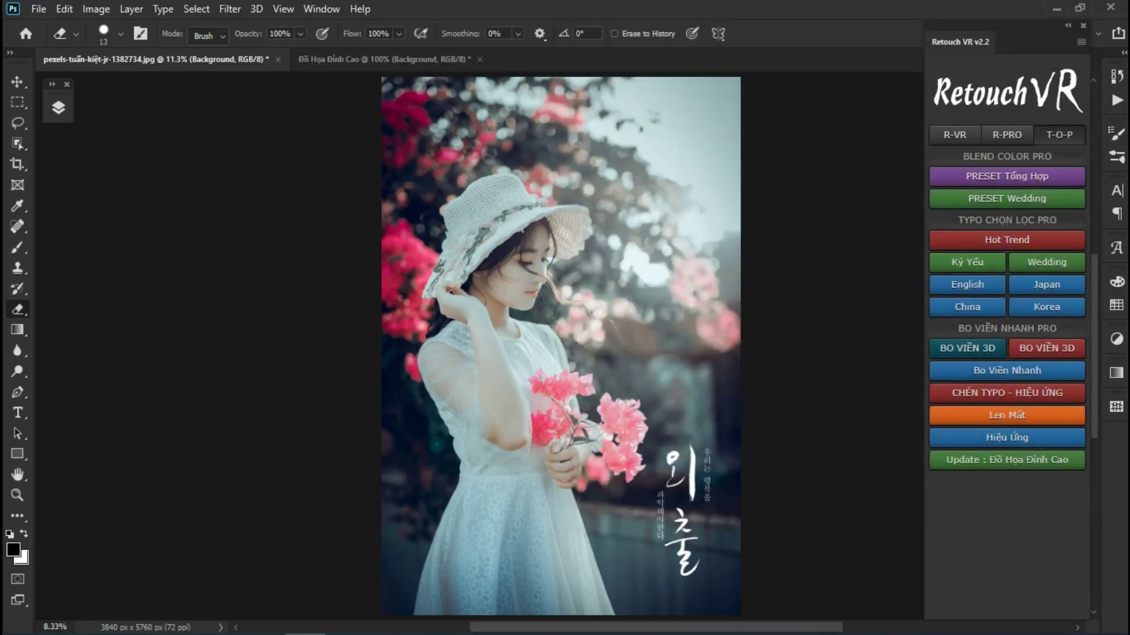